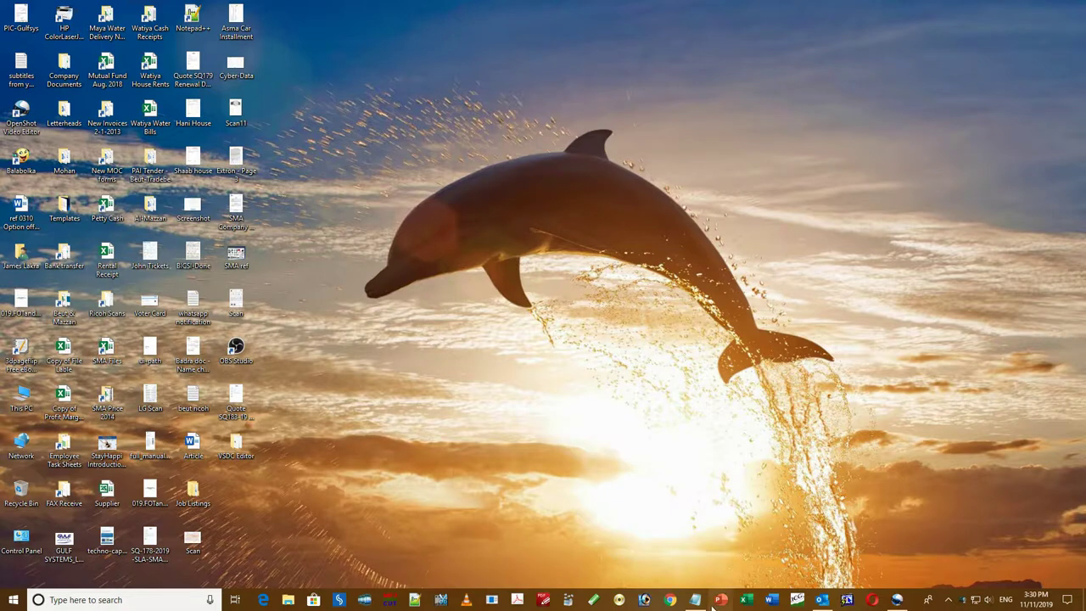
- Bring up the Notepad note listing the five Ricoh scan-to-folder setup steps
{"action": "left_click", "coordinate": [695, 600]}
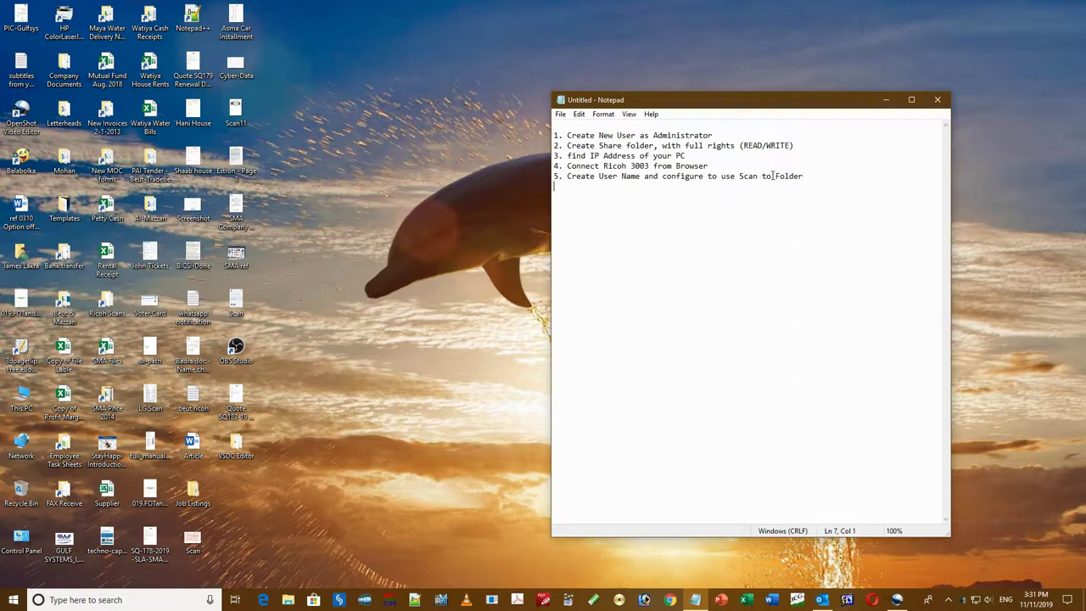
{"action": "left_click", "coordinate": [13, 600]}
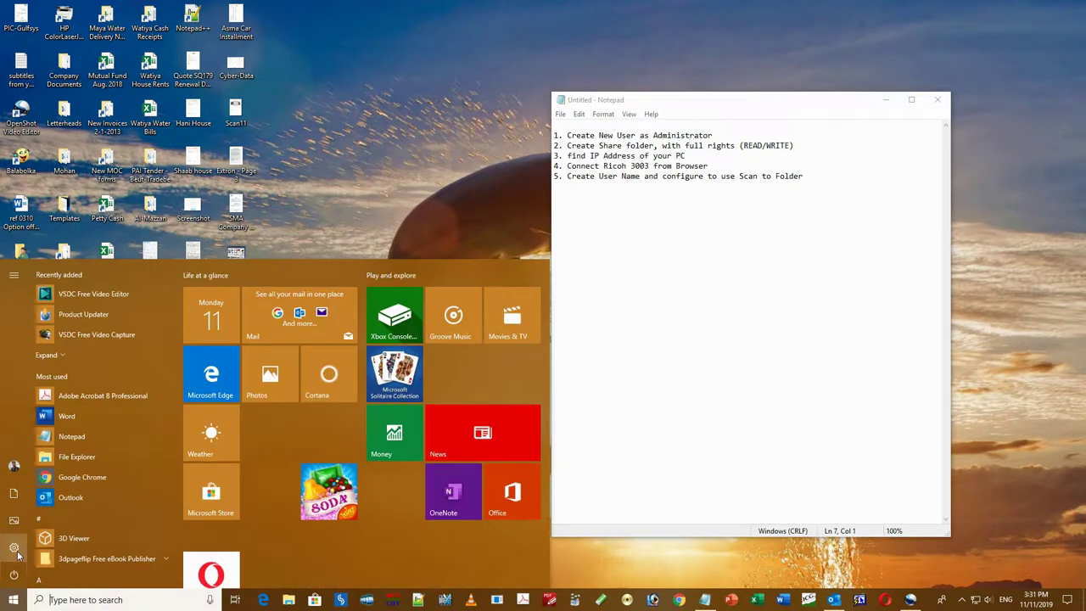
- In Settings, go to Accounts > Family & other users and choose 'Add someone else to this PC'
{"action": "left_click", "coordinate": [15, 548]}
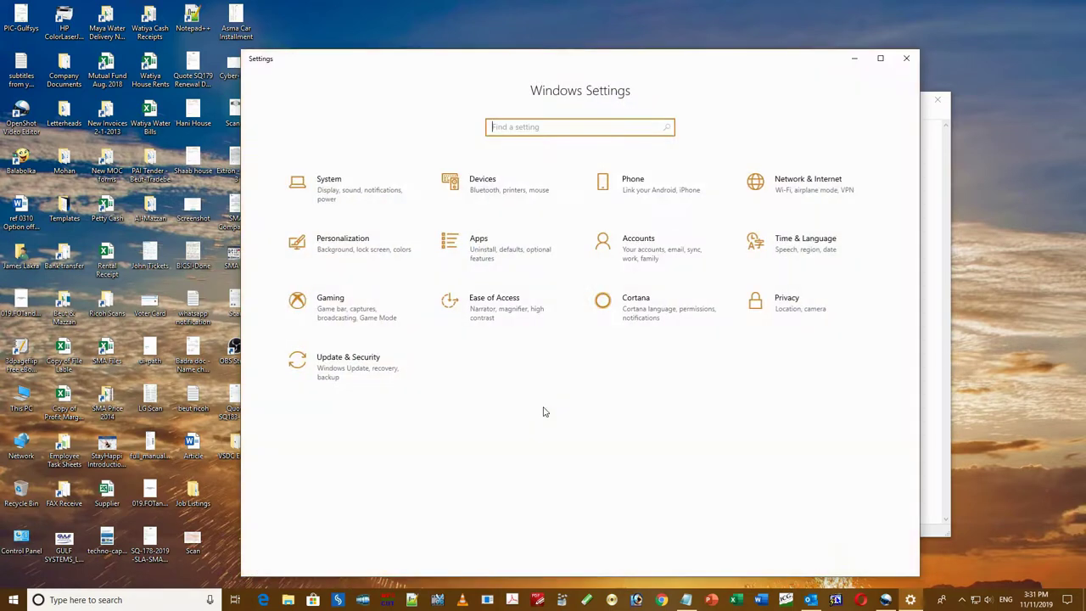
{"action": "left_click", "coordinate": [650, 258]}
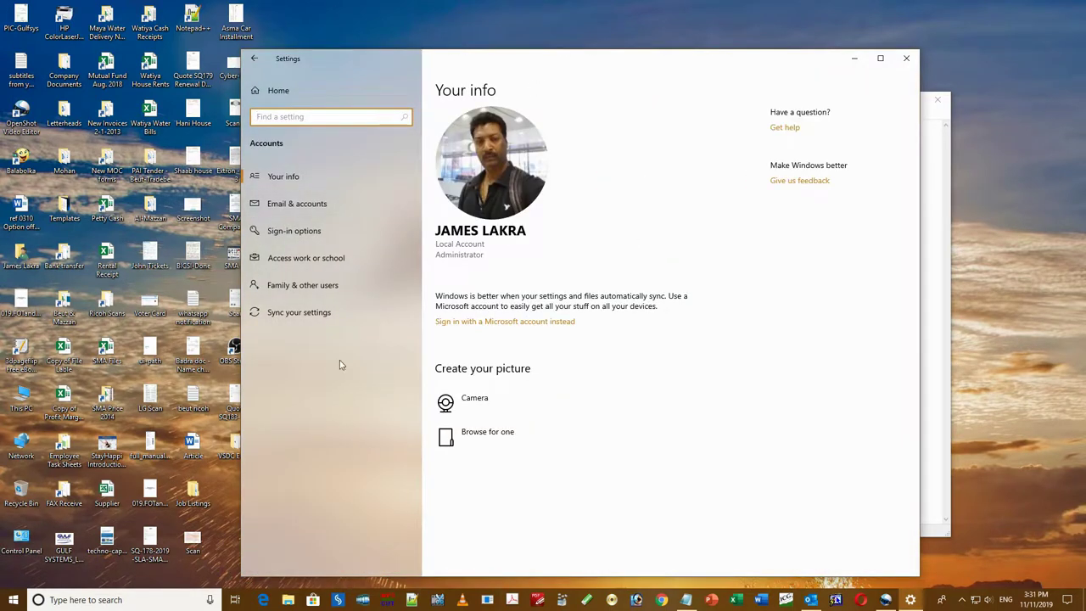
{"action": "left_click", "coordinate": [312, 288]}
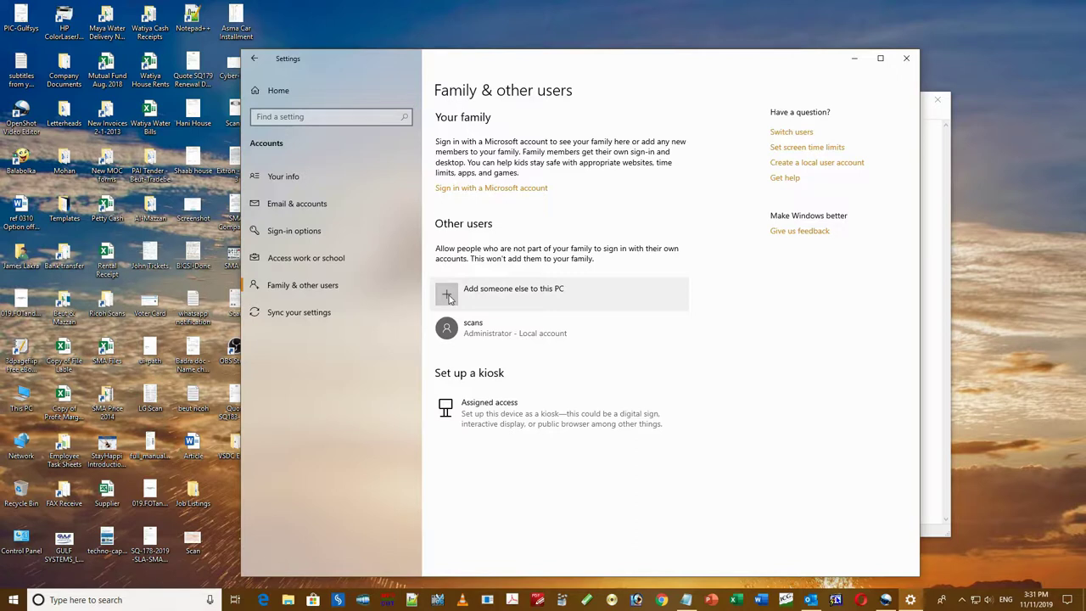
{"action": "left_click", "coordinate": [448, 295]}
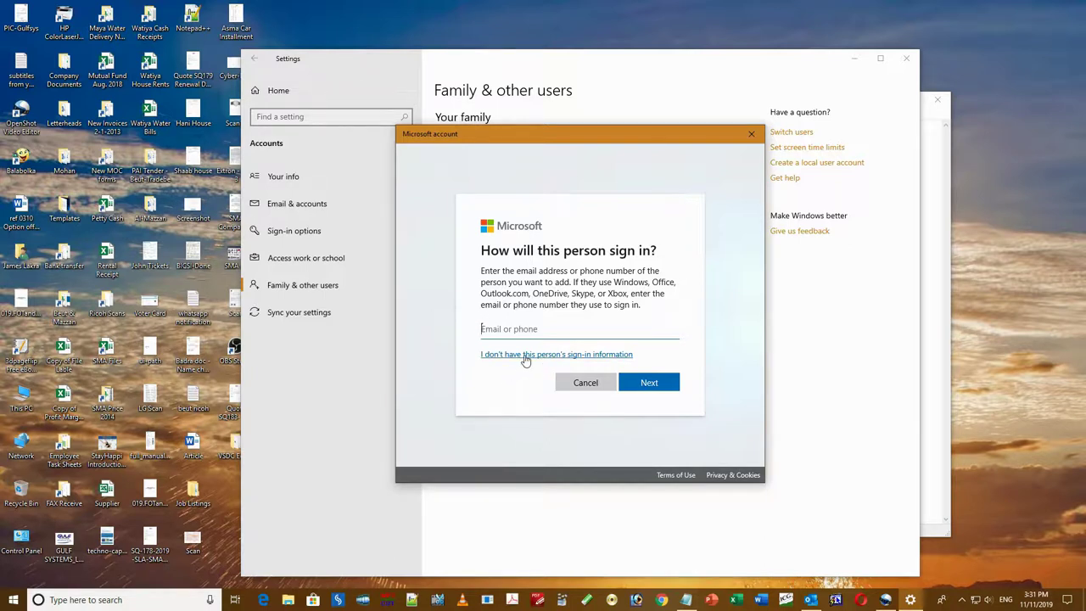
- Add a local user named user1 without a Microsoft account, entering and confirming its password
{"action": "left_click", "coordinate": [525, 355]}
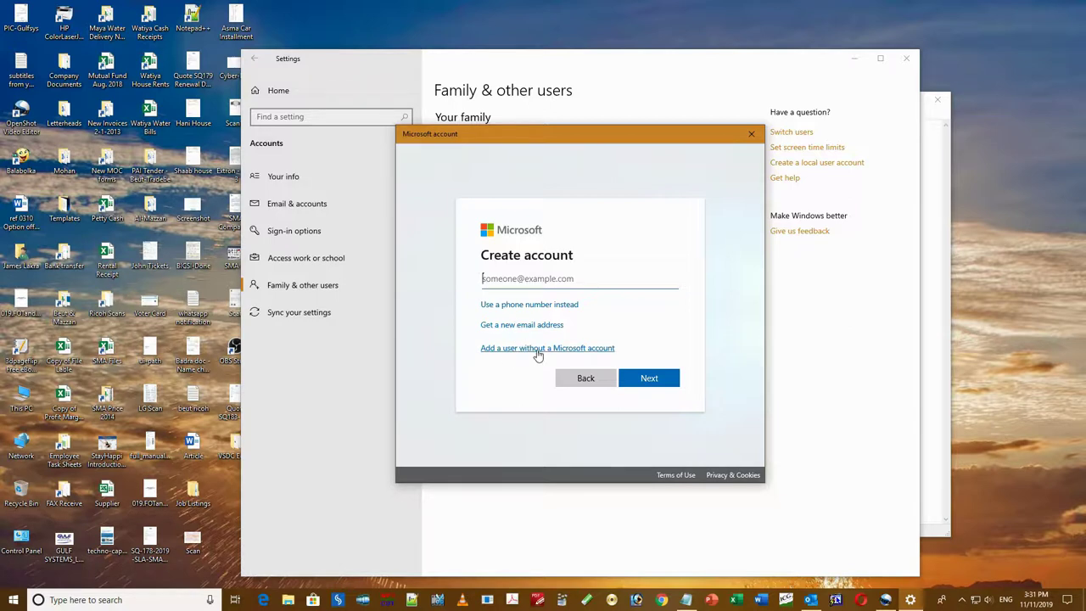
{"action": "left_click", "coordinate": [537, 349]}
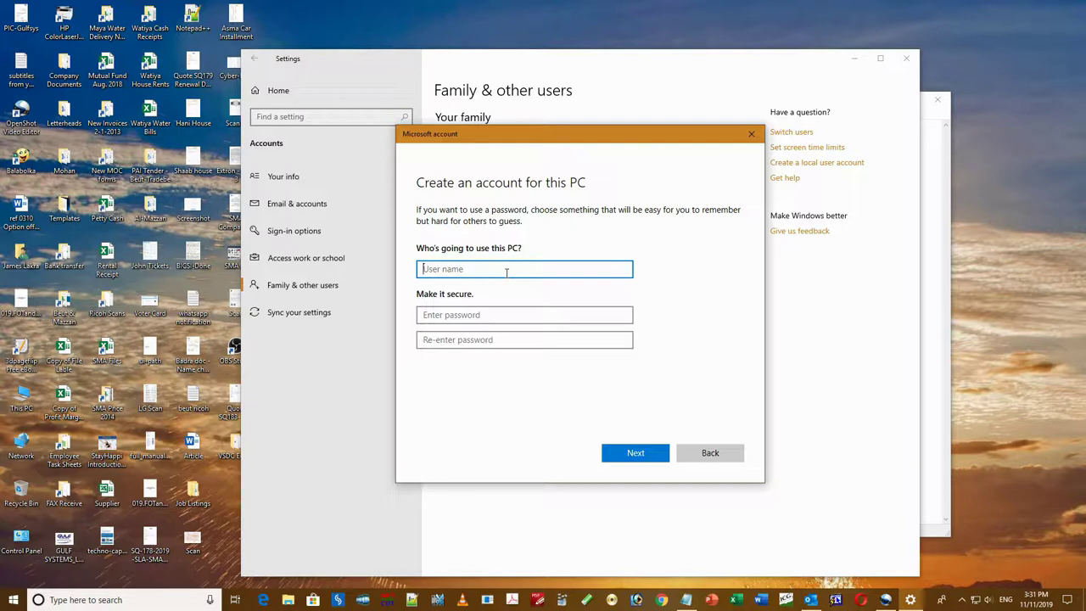
{"action": "type", "text": "user1"}
{"action": "left_click", "coordinate": [456, 317]}
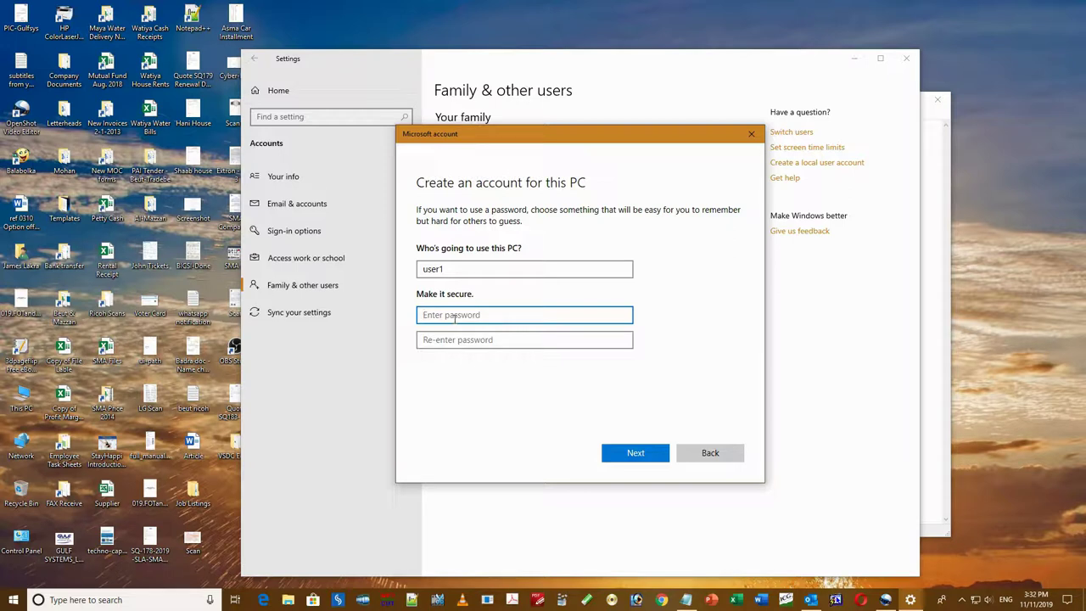
{"action": "type", "text": "12345678"}
{"action": "left_click", "coordinate": [449, 340]}
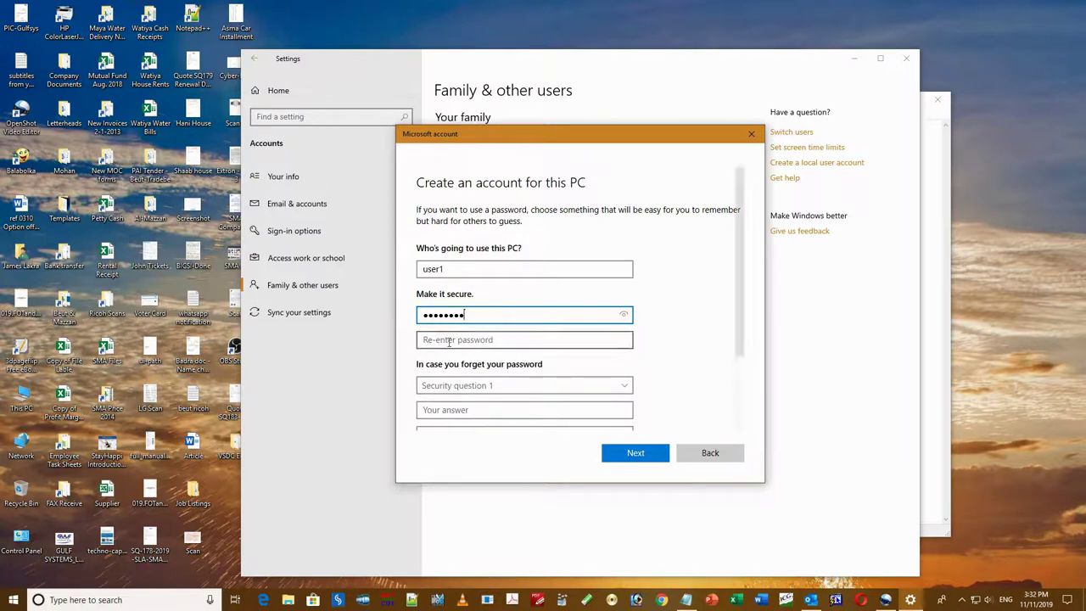
{"action": "type", "text": "1234"}
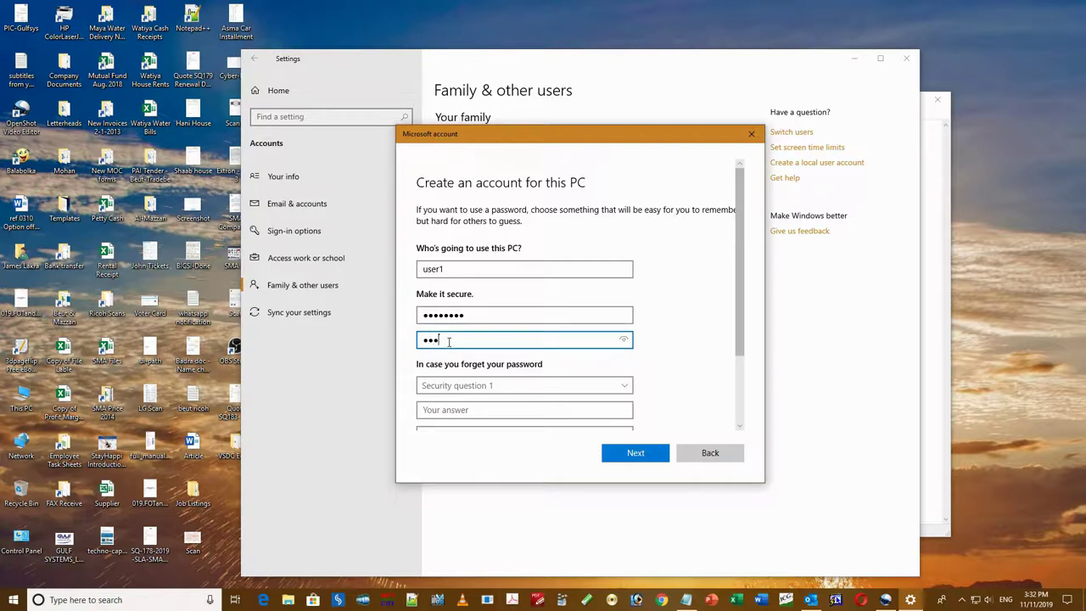
{"action": "type", "text": "5678"}
- Answer the pet's name, birth city and childhood nickname security questions and finish creating user1
{"action": "left_click", "coordinate": [438, 389]}
{"action": "left_click", "coordinate": [441, 397]}
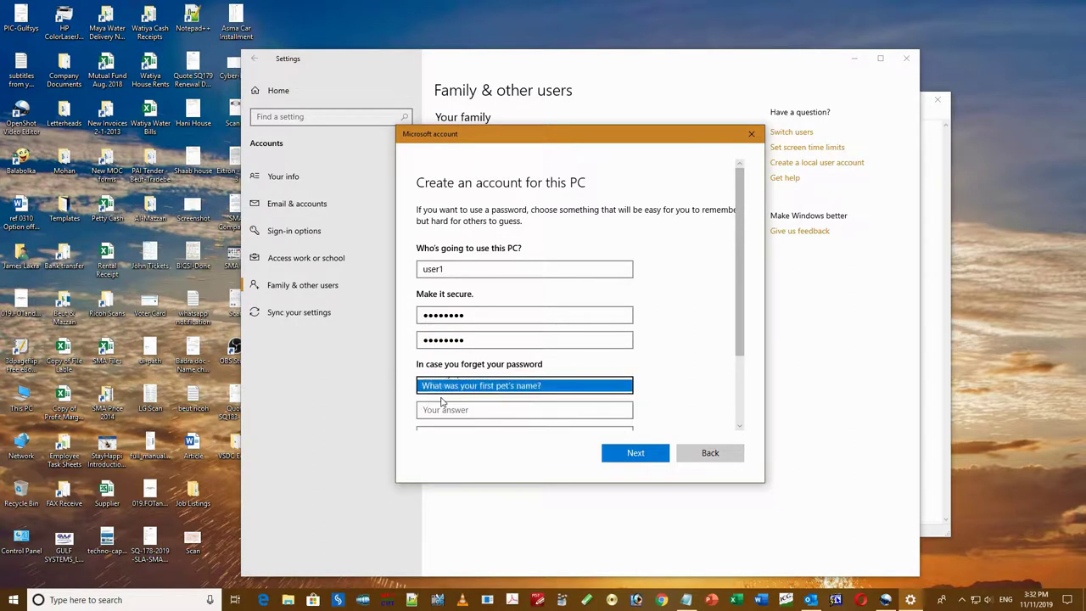
{"action": "left_click", "coordinate": [442, 410]}
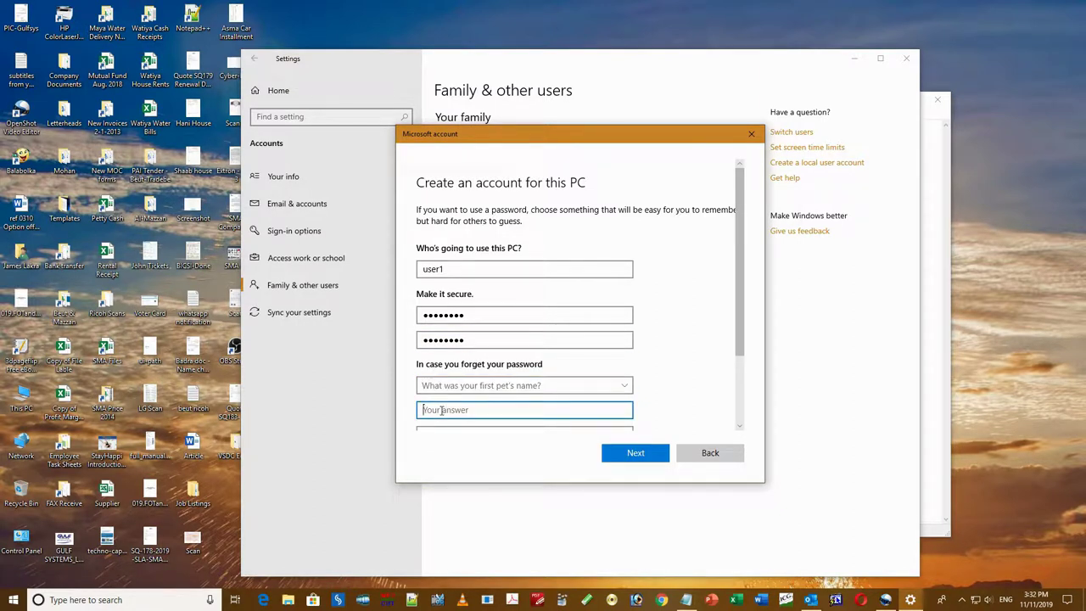
{"action": "type", "text": "dog"}
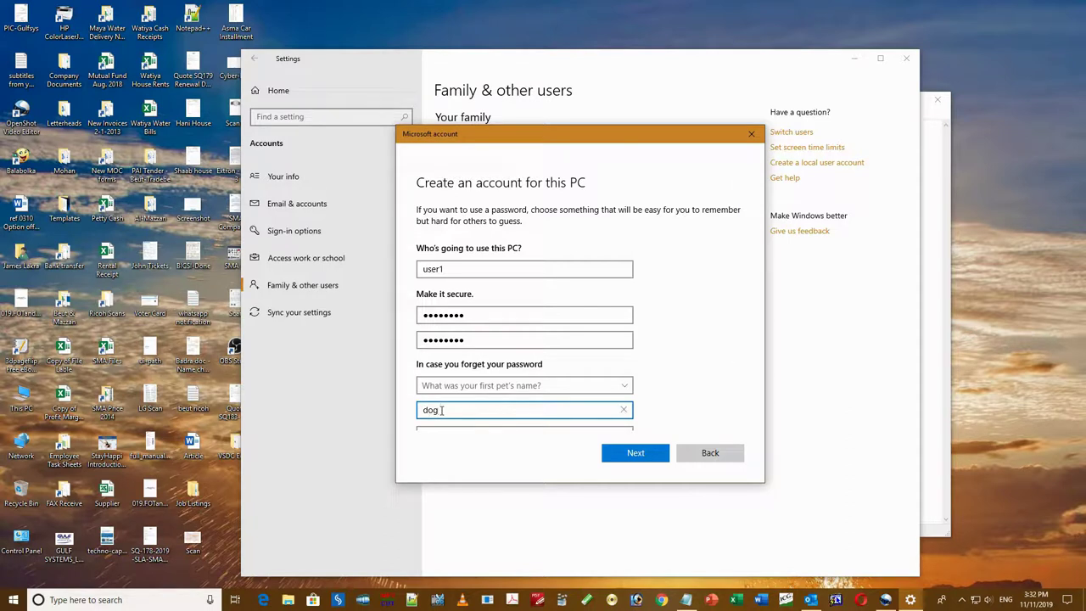
{"action": "scroll", "coordinate": [738, 339], "scroll_direction": "down", "scroll_amount": 2}
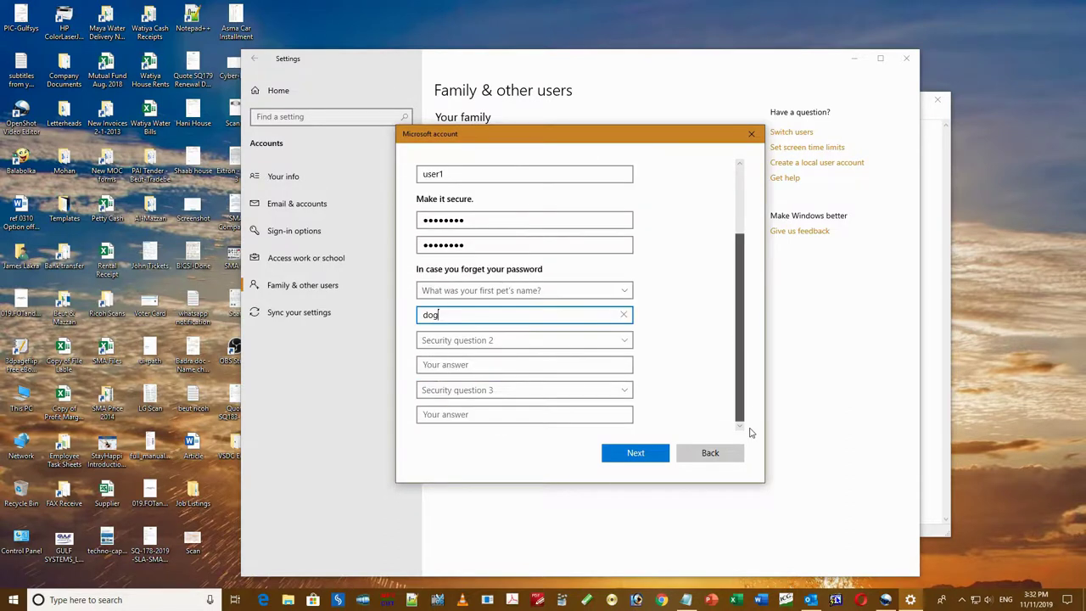
{"action": "left_click", "coordinate": [530, 346]}
{"action": "left_click", "coordinate": [456, 365]}
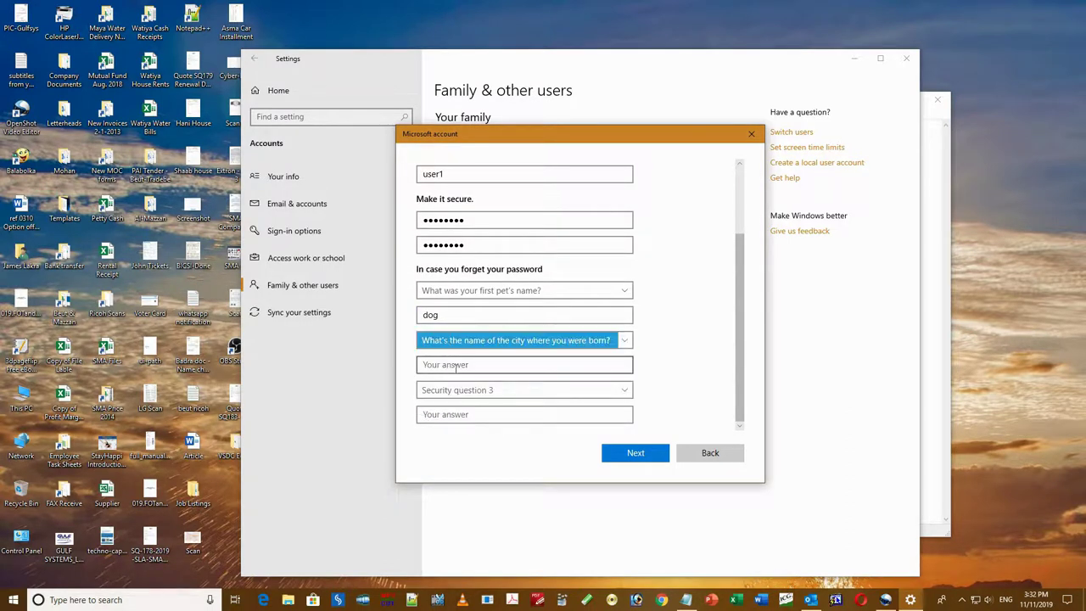
{"action": "type", "text": "hyd"}
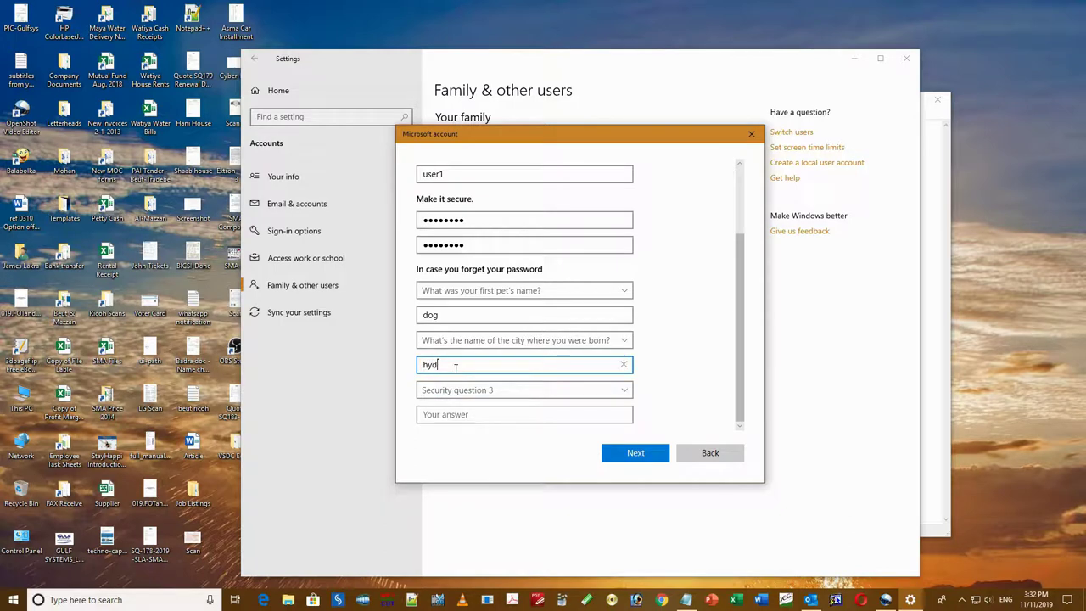
{"action": "left_click", "coordinate": [490, 392]}
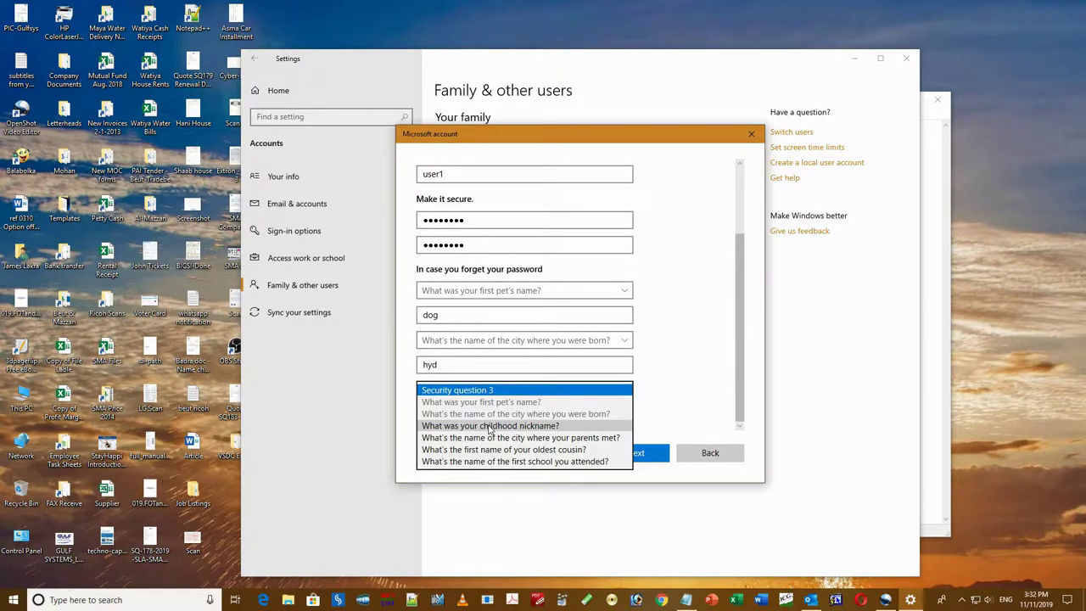
{"action": "left_click", "coordinate": [490, 425]}
{"action": "left_click", "coordinate": [448, 415]}
{"action": "type", "text": "jan"}
{"action": "left_click", "coordinate": [638, 455]}
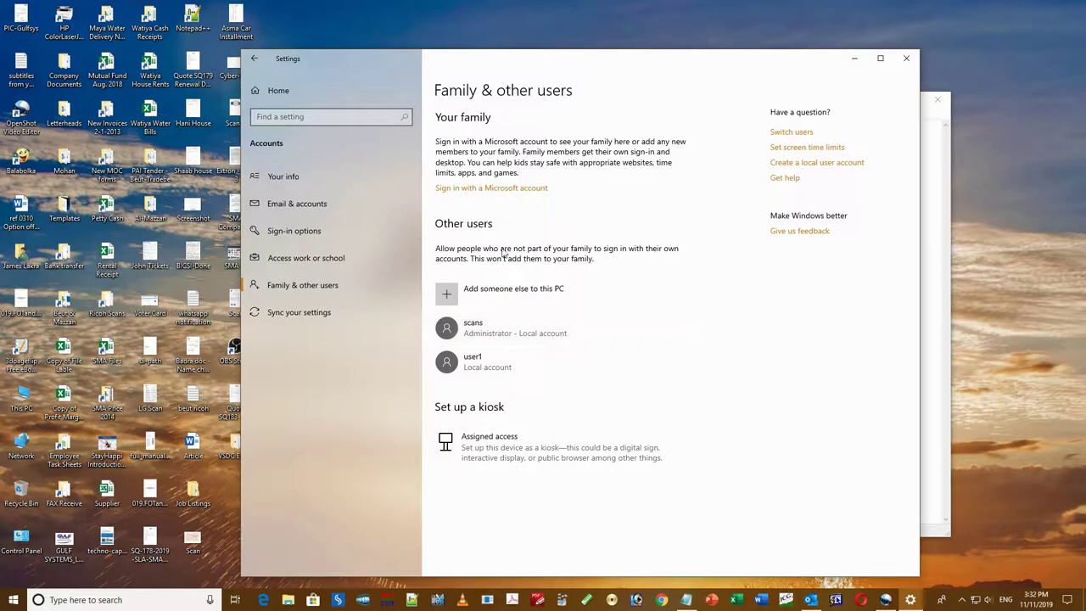
- Change user1's account type to Administrator and close Settings
{"action": "left_click", "coordinate": [484, 370]}
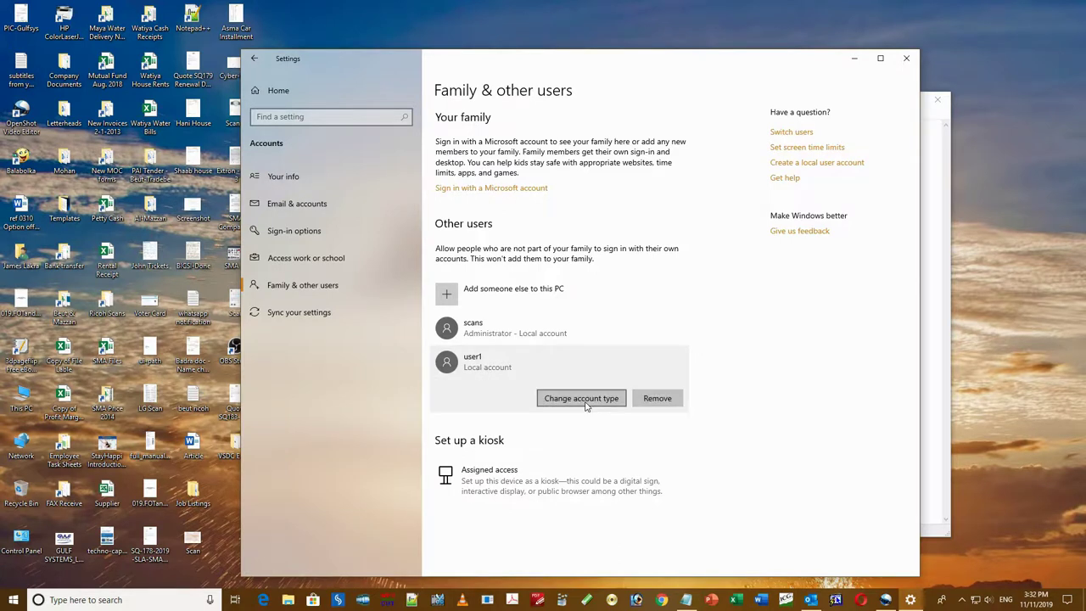
{"action": "left_click", "coordinate": [586, 404]}
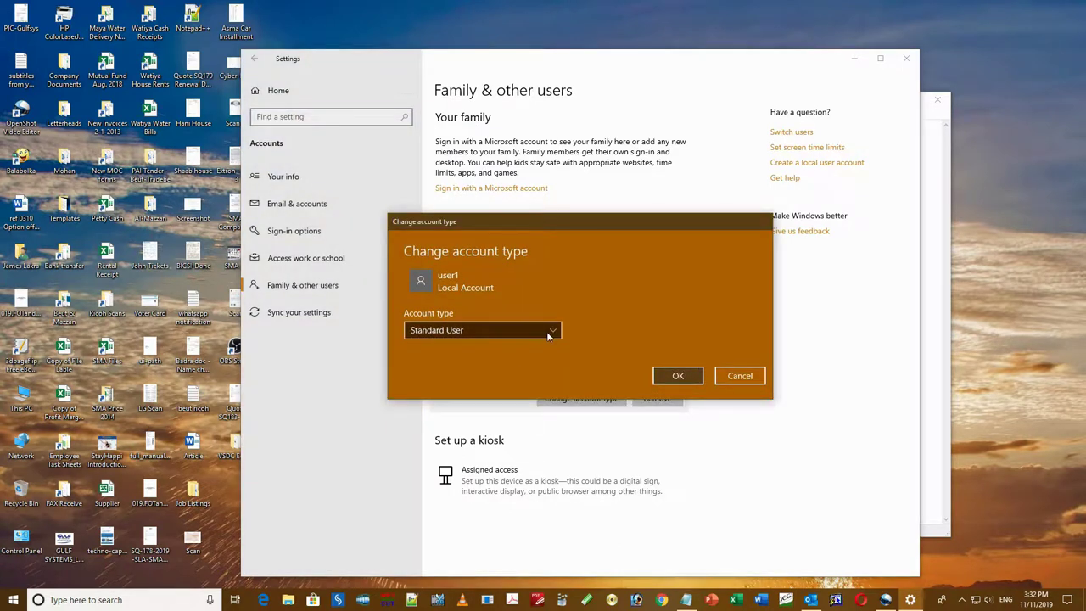
{"action": "left_click", "coordinate": [546, 330]}
{"action": "left_click", "coordinate": [536, 313]}
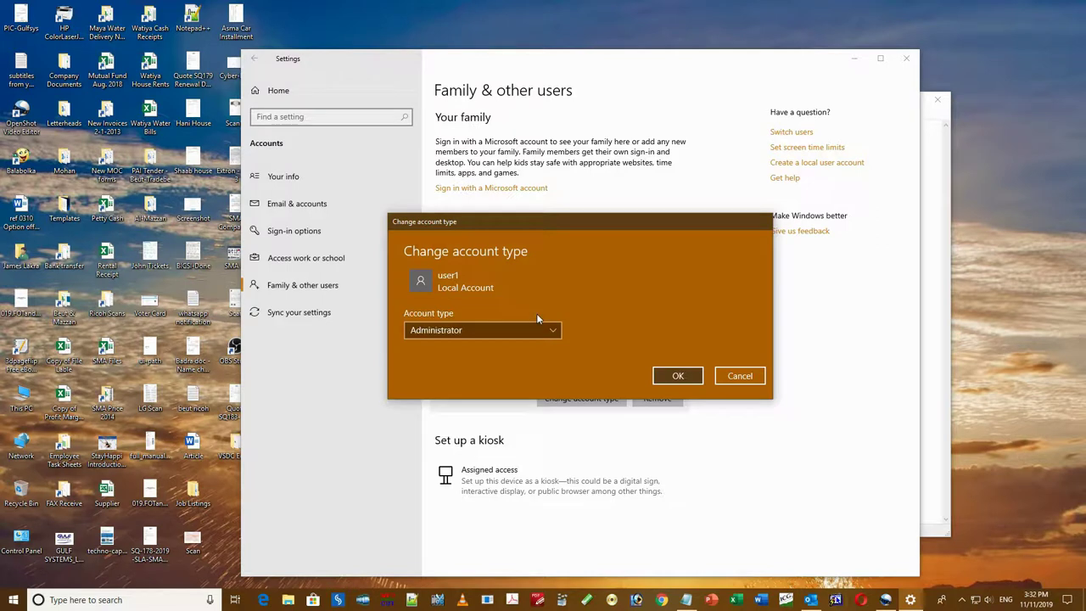
{"action": "left_click", "coordinate": [678, 376]}
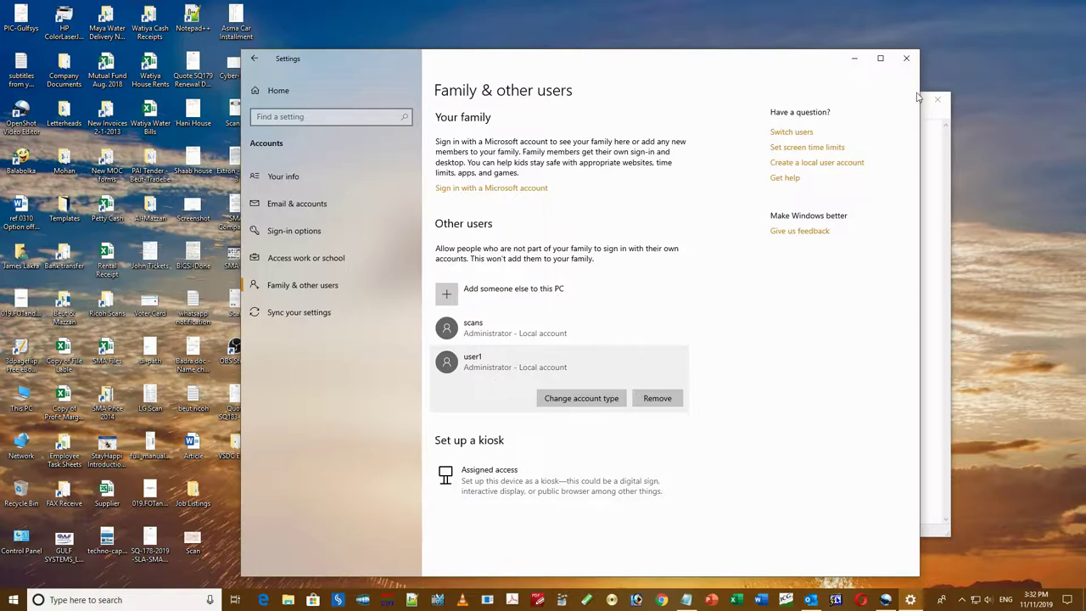
{"action": "left_click", "coordinate": [907, 58]}
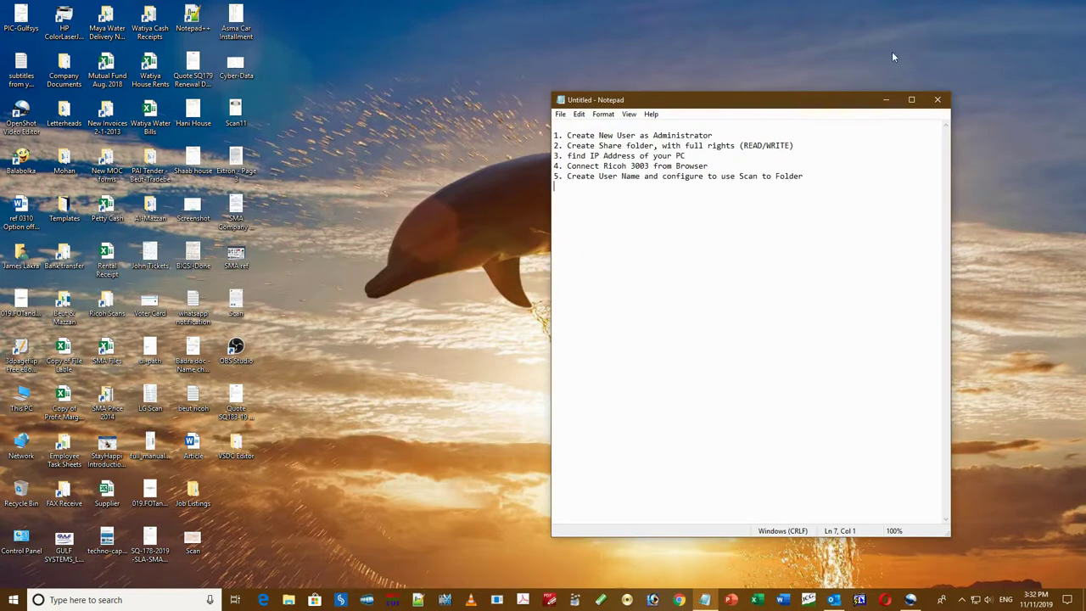
- Create a new folder named scan2 on the System (C:) drive
{"action": "double_click", "coordinate": [24, 404]}
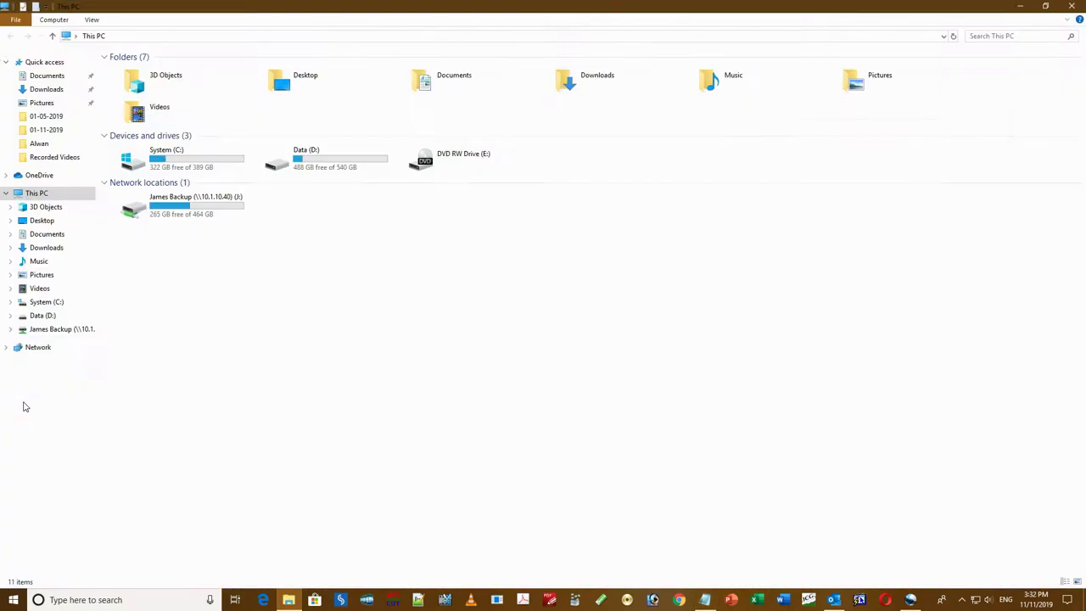
{"action": "left_click", "coordinate": [210, 169]}
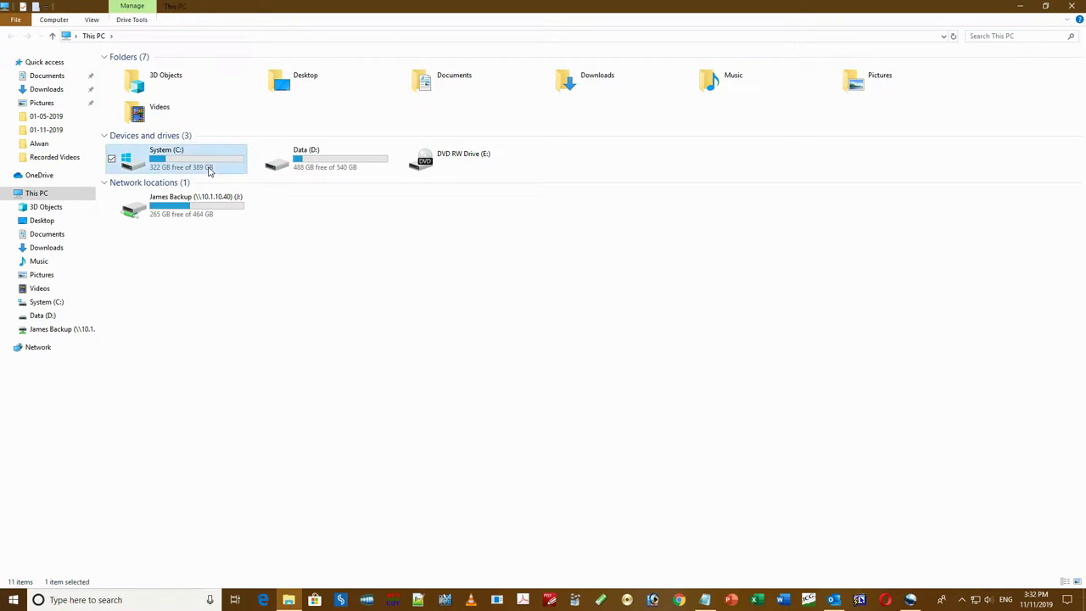
{"action": "double_click", "coordinate": [209, 170]}
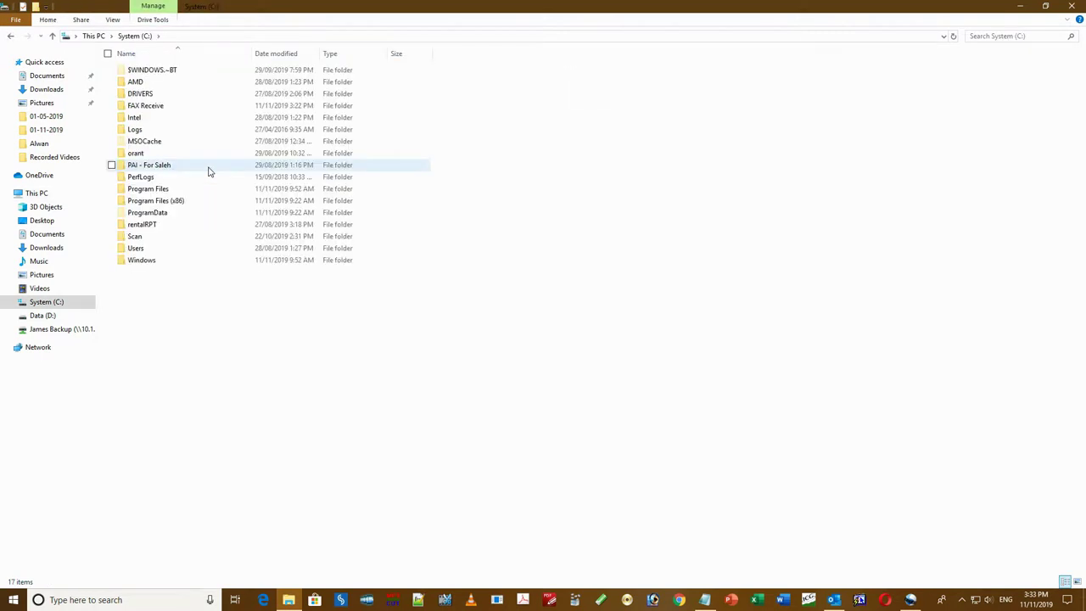
{"action": "right_click", "coordinate": [332, 384]}
{"action": "mouse_move", "coordinate": [301, 506]}
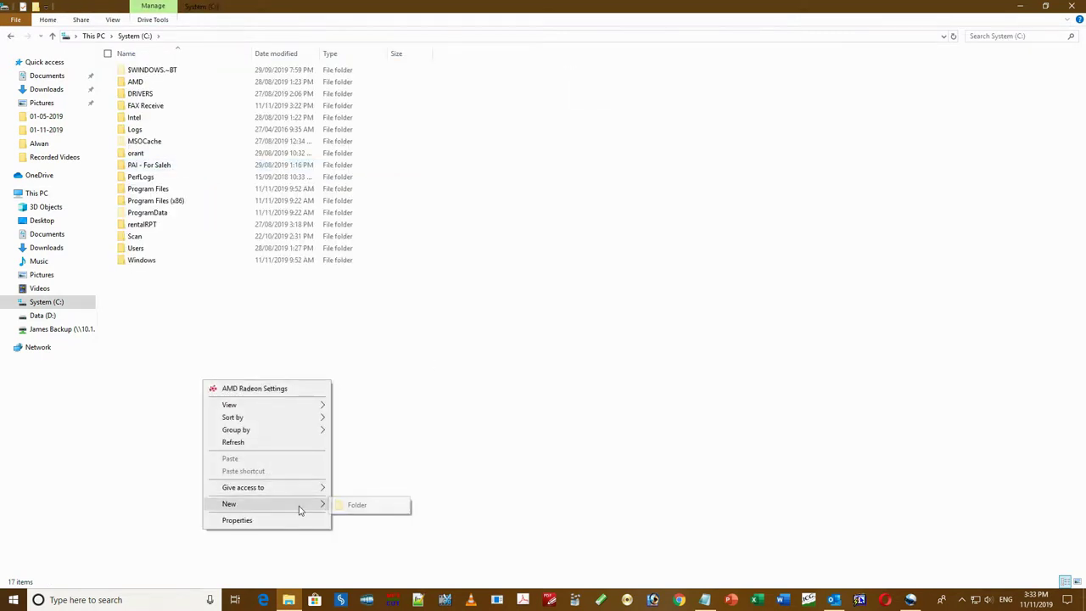
{"action": "left_click", "coordinate": [373, 509]}
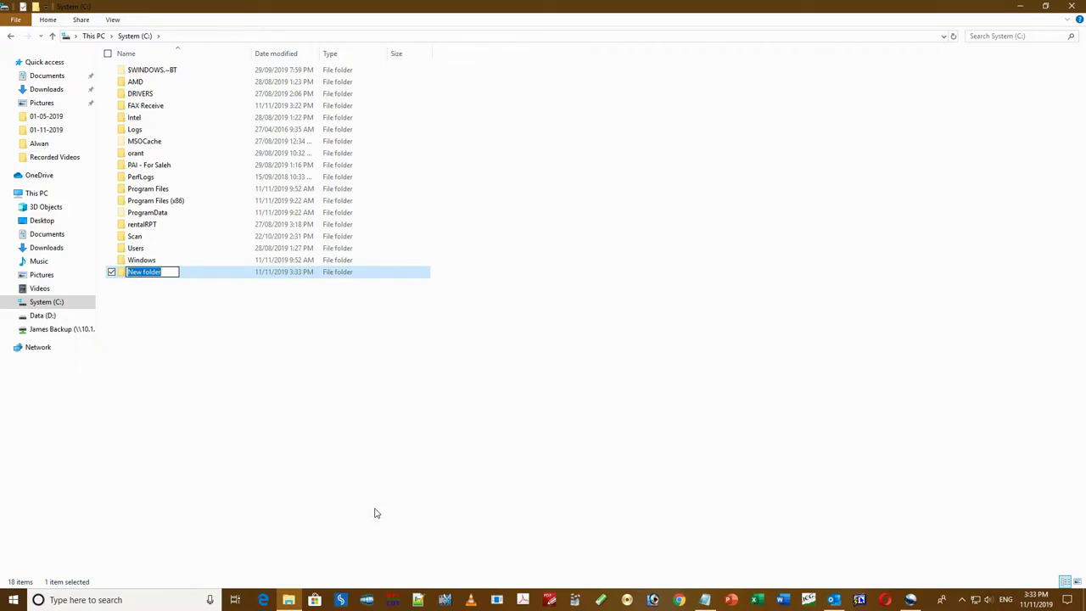
{"action": "type", "text": "scan2"}
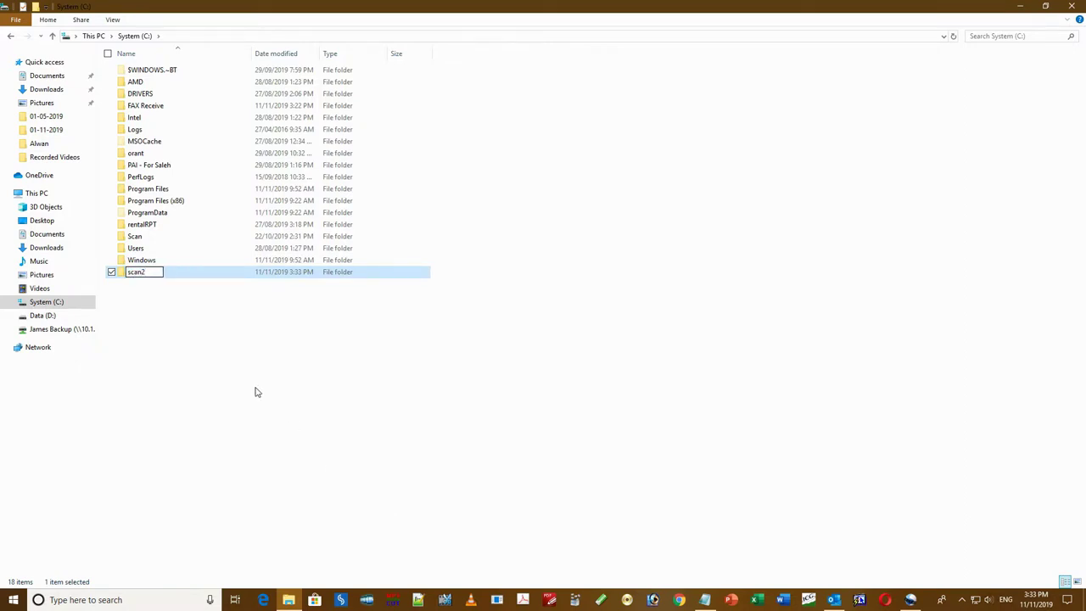
{"action": "left_click", "coordinate": [254, 391]}
- Open the scan2 folder's Properties dialog and move it up and to the right
{"action": "right_click", "coordinate": [136, 276]}
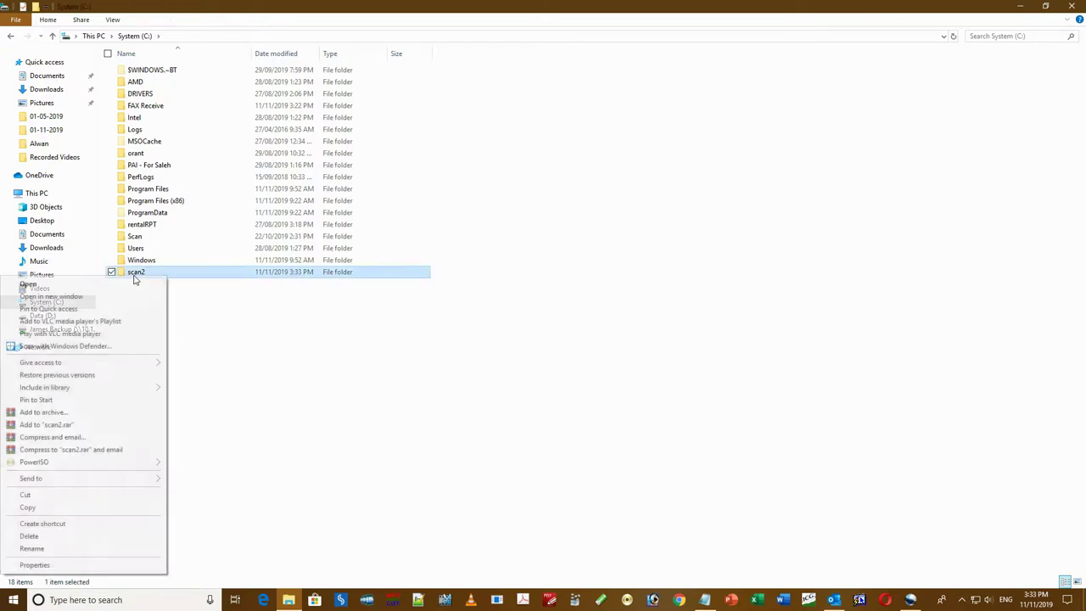
{"action": "left_click", "coordinate": [127, 565]}
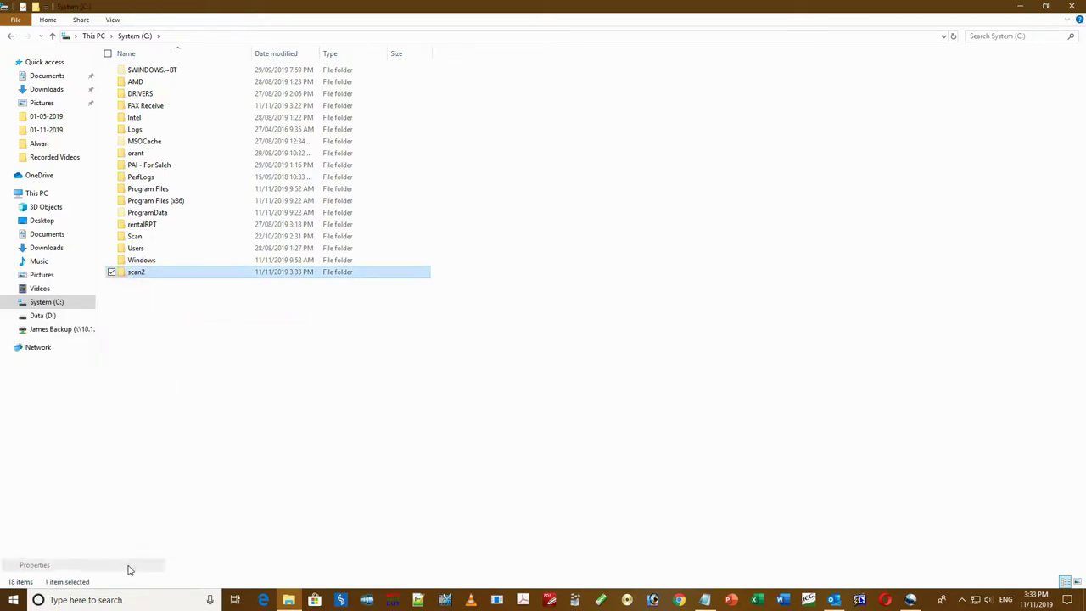
{"action": "left_click_drag", "start_coordinate": [276, 286], "coordinate": [339, 262]}
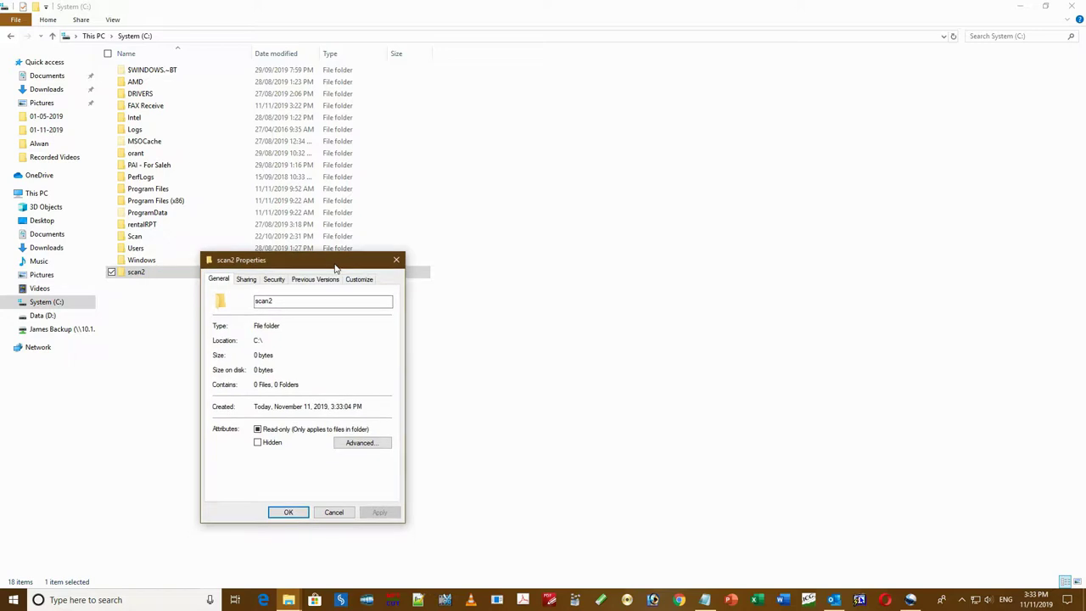
- Share scan2 with user1 at Read/Write permission
{"action": "left_click", "coordinate": [245, 281]}
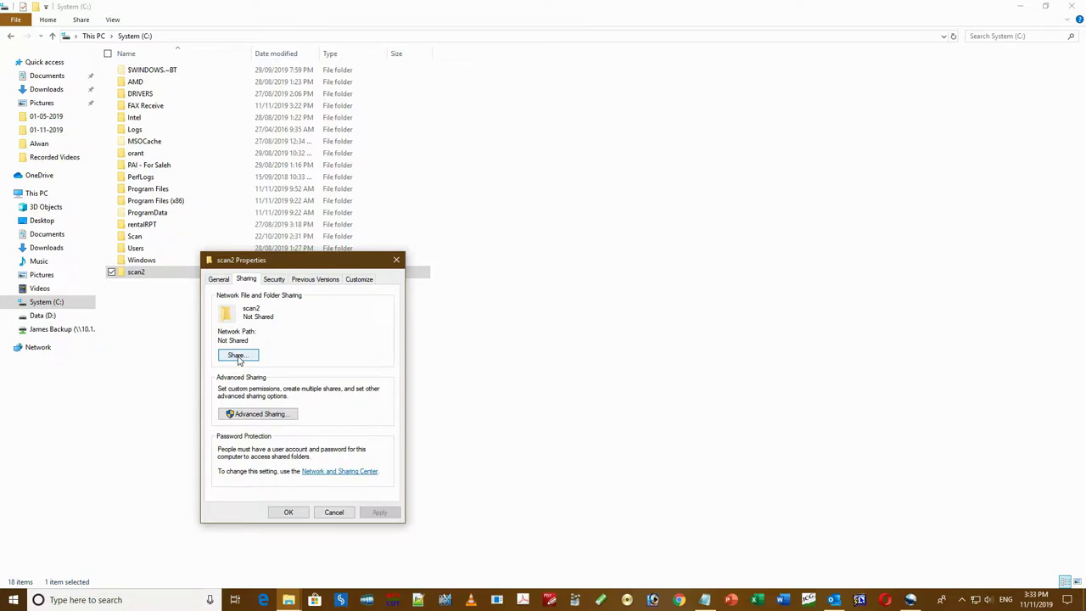
{"action": "left_click", "coordinate": [237, 356]}
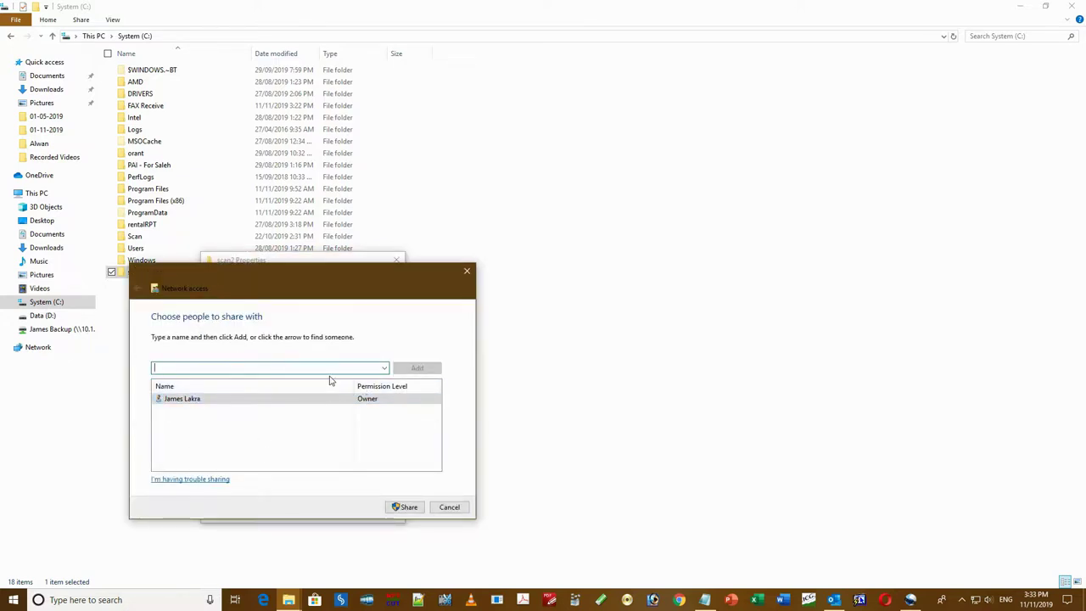
{"action": "left_click", "coordinate": [385, 369]}
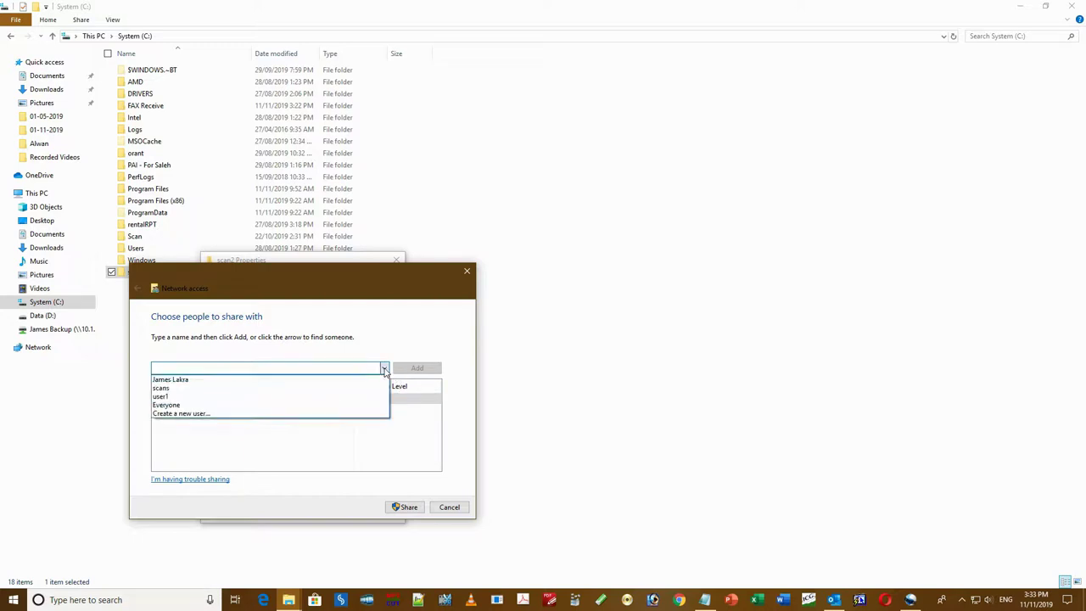
{"action": "left_click", "coordinate": [172, 397]}
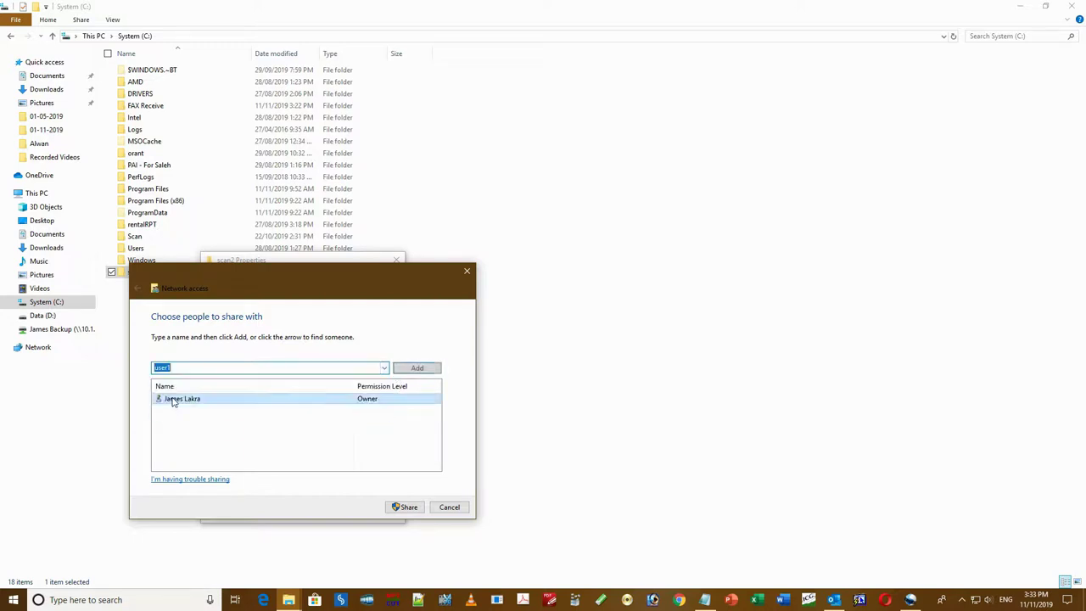
{"action": "left_click", "coordinate": [416, 369]}
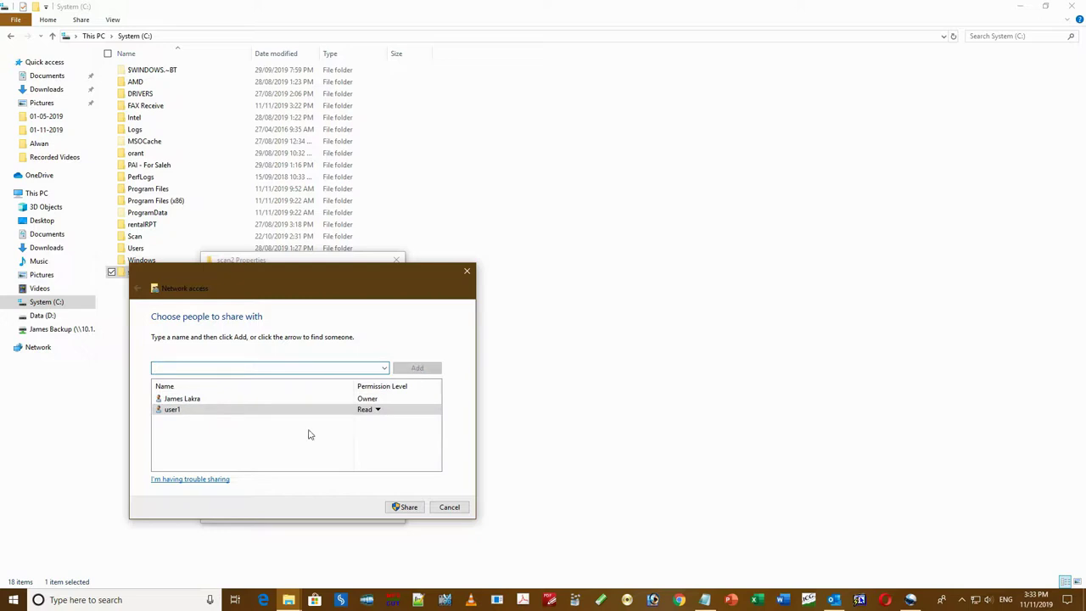
{"action": "left_click", "coordinate": [371, 411]}
{"action": "left_click", "coordinate": [436, 426]}
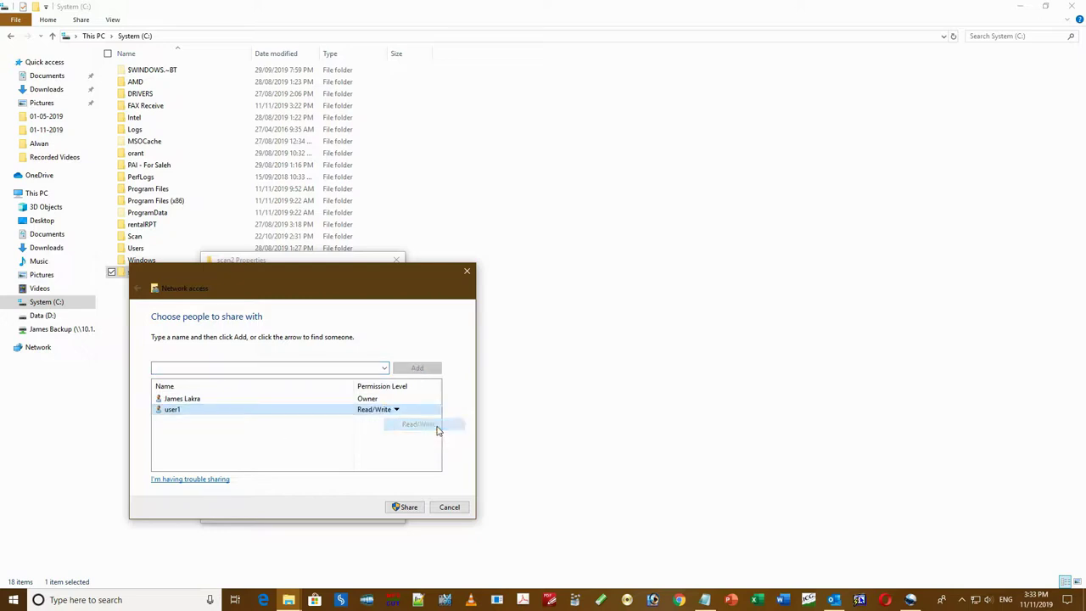
{"action": "left_click", "coordinate": [411, 512]}
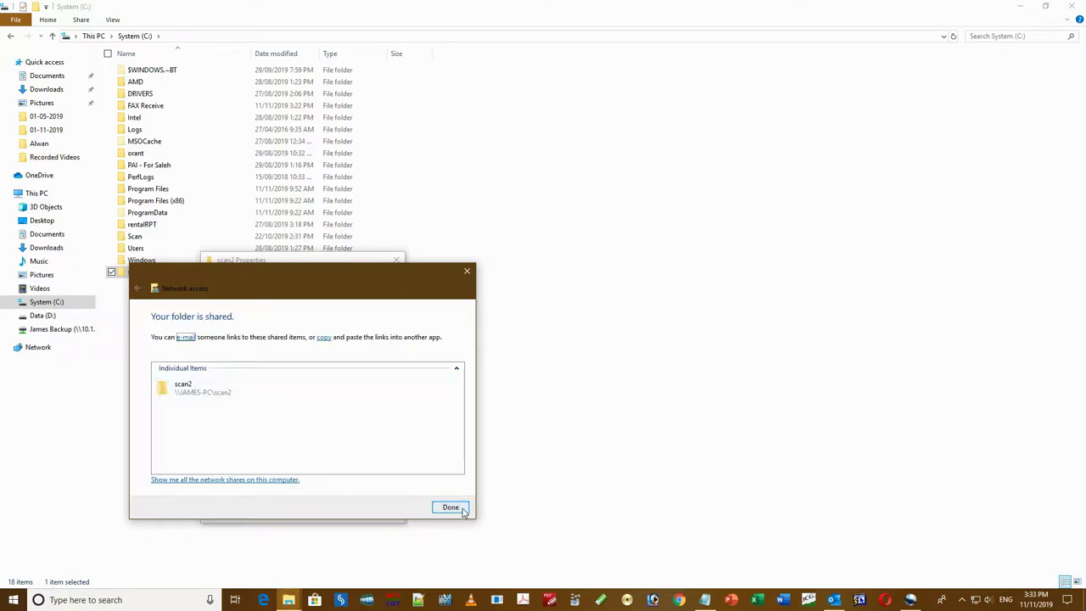
{"action": "left_click", "coordinate": [450, 507]}
- Check scan2's network path in Properties, close File Explorer, and search for cmd
{"action": "left_click", "coordinate": [135, 275]}
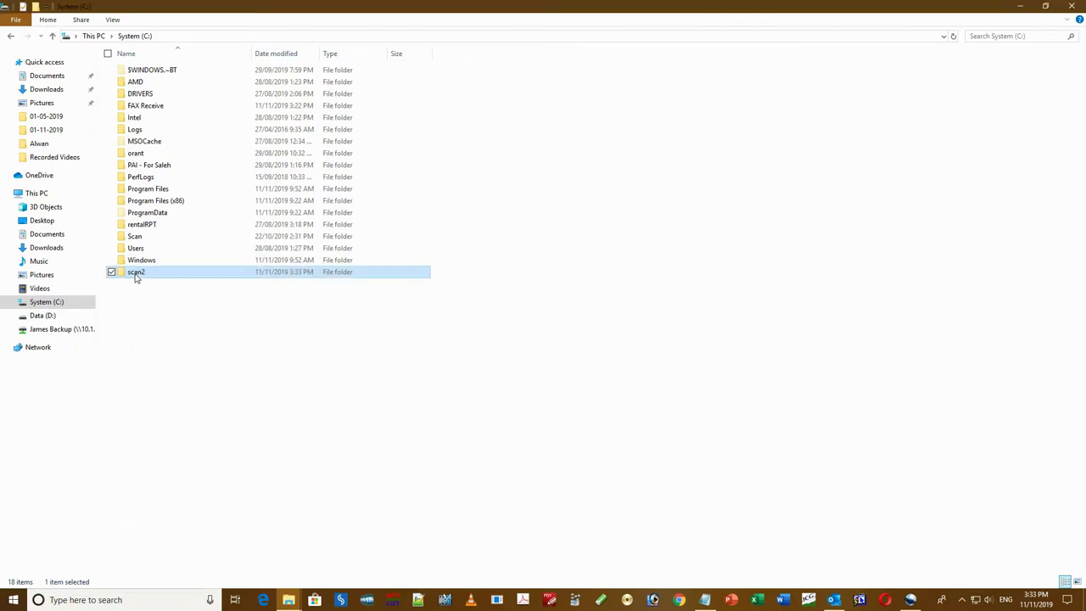
{"action": "right_click", "coordinate": [136, 273]}
{"action": "left_click", "coordinate": [138, 565]}
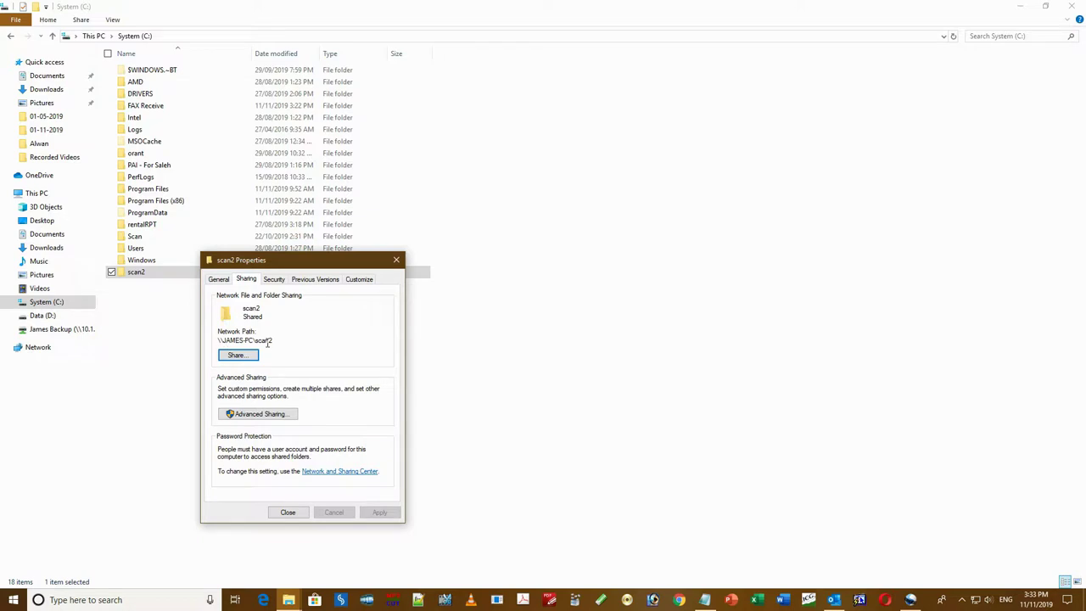
{"action": "left_click_drag", "start_coordinate": [275, 340], "coordinate": [215, 341]}
{"action": "left_click", "coordinate": [316, 338]}
{"action": "left_click", "coordinate": [288, 513]}
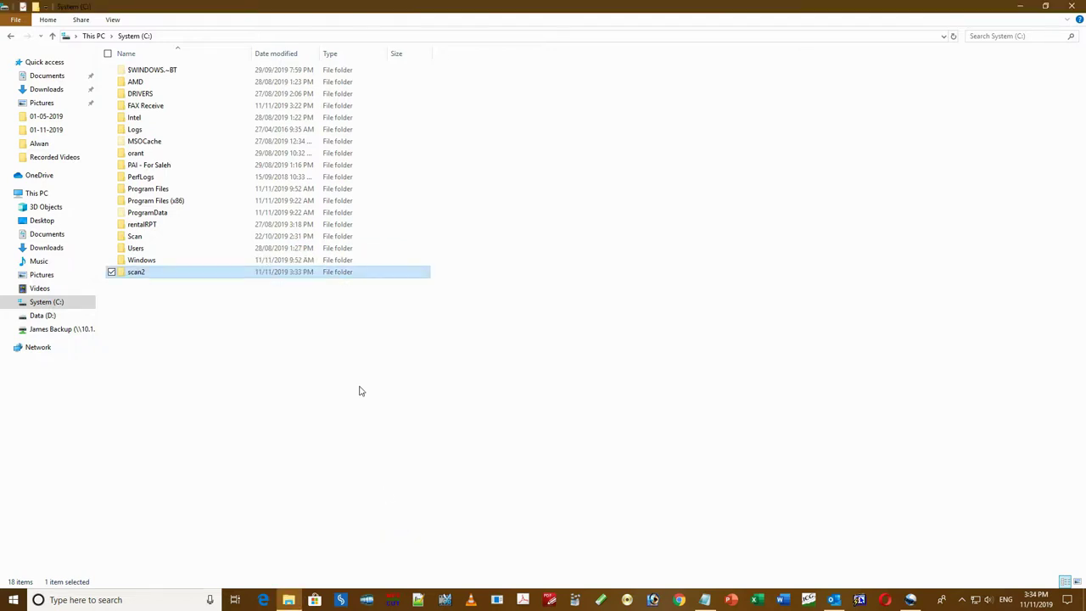
{"action": "left_click", "coordinate": [1072, 7]}
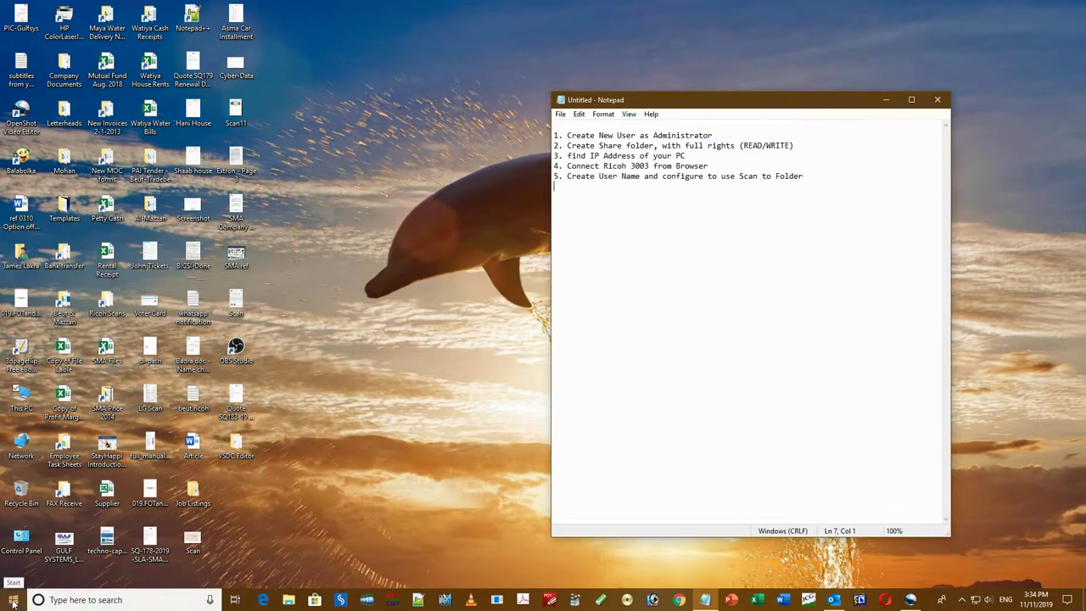
{"action": "left_click", "coordinate": [82, 600]}
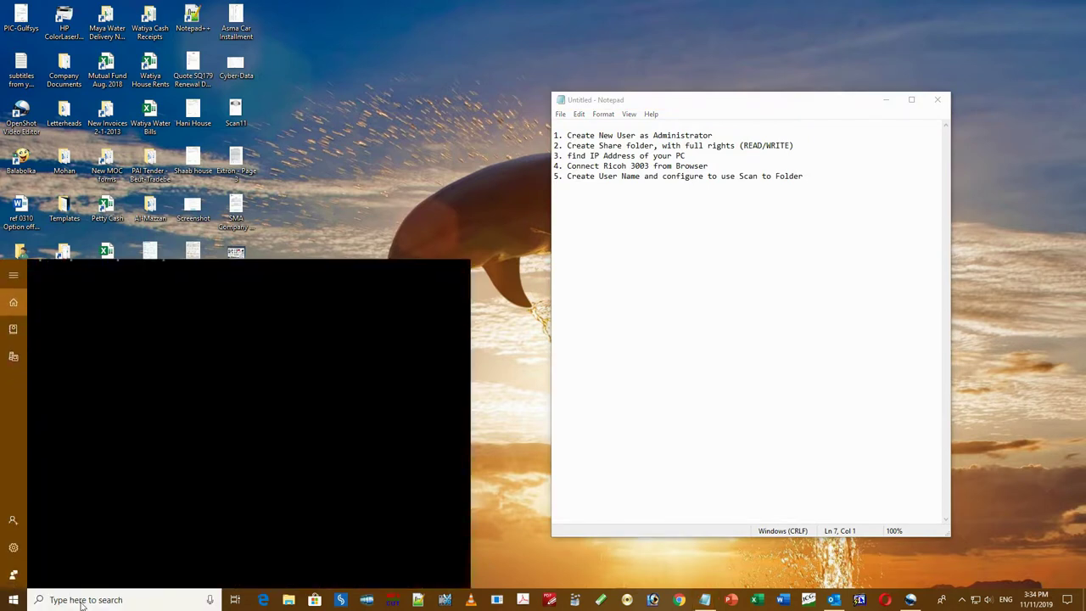
{"action": "type", "text": "cmd"}
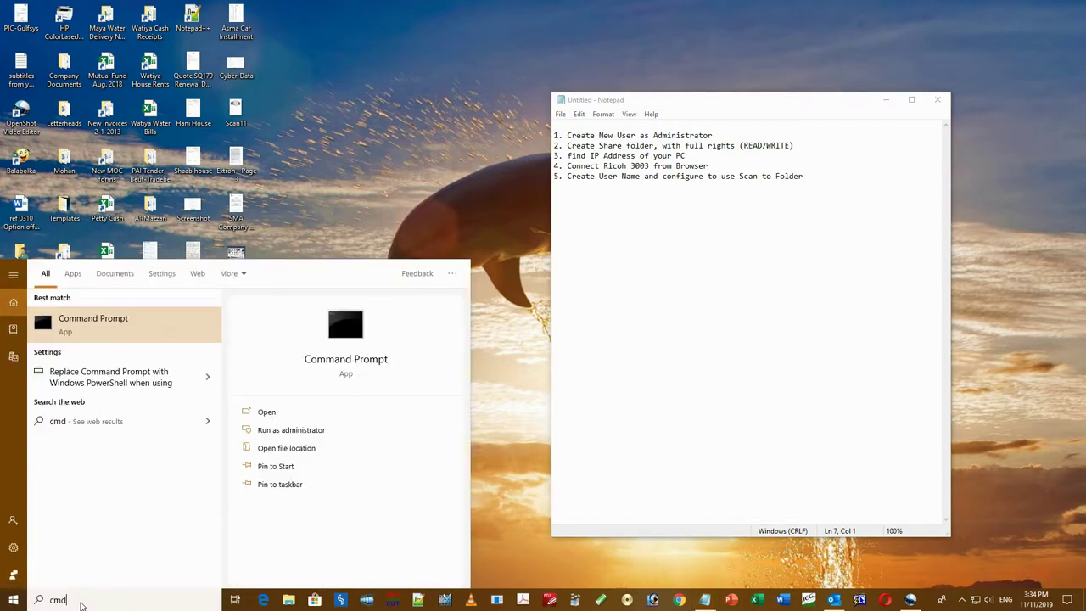
- Run ipconfig and record 'ip address: 10.1.21.31' in Notepad, then close Command Prompt
{"action": "key", "text": "Return"}
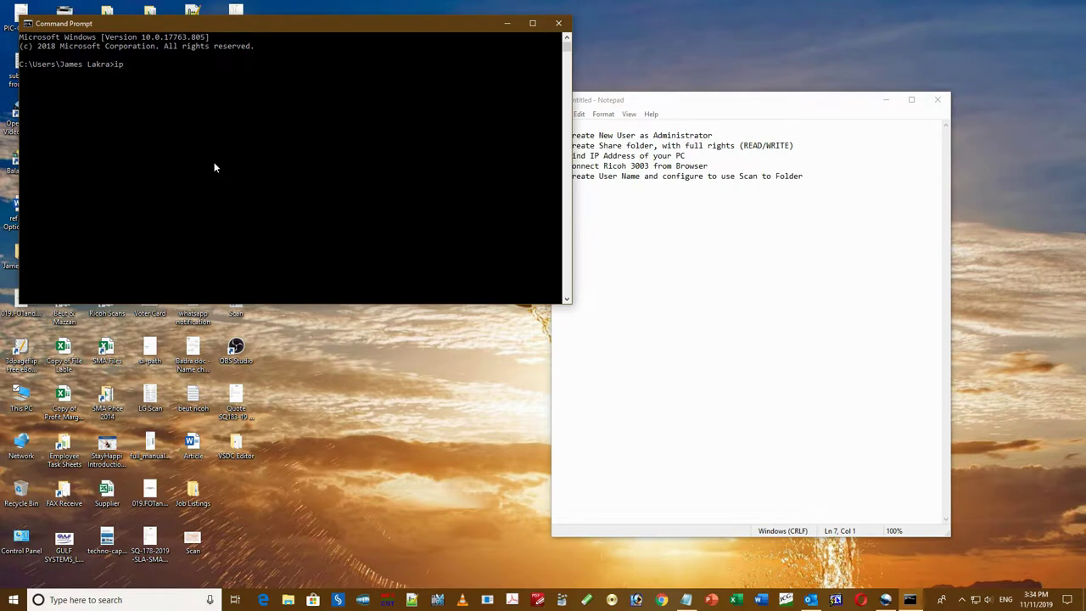
{"action": "type", "text": "ipconfig"}
{"action": "key", "text": "Return"}
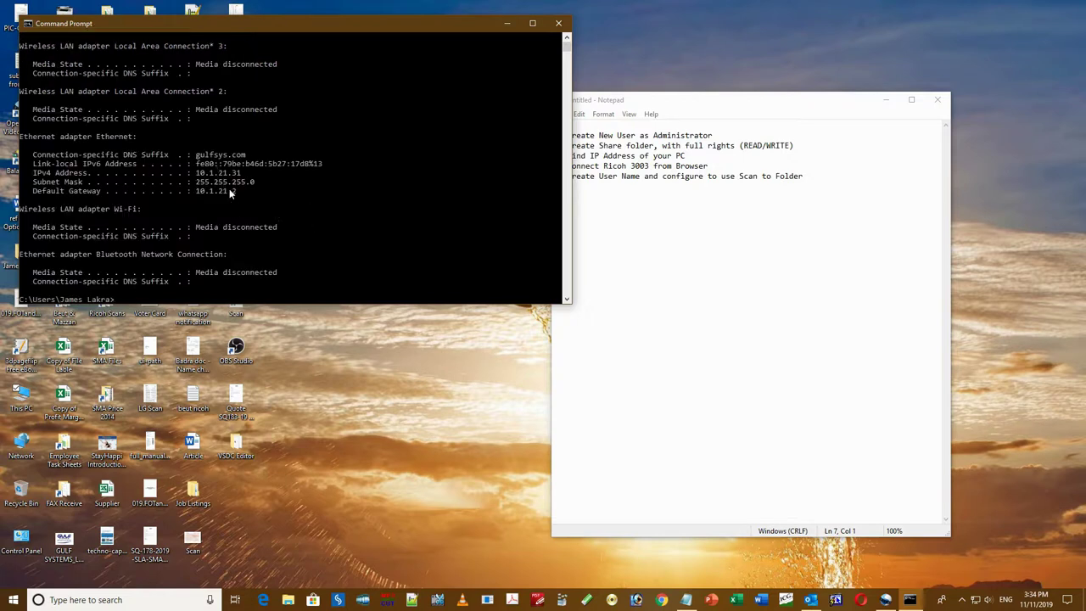
{"action": "left_click_drag", "start_coordinate": [251, 174], "coordinate": [196, 176]}
{"action": "key", "text": "ctrl+c"}
{"action": "left_click", "coordinate": [690, 219]}
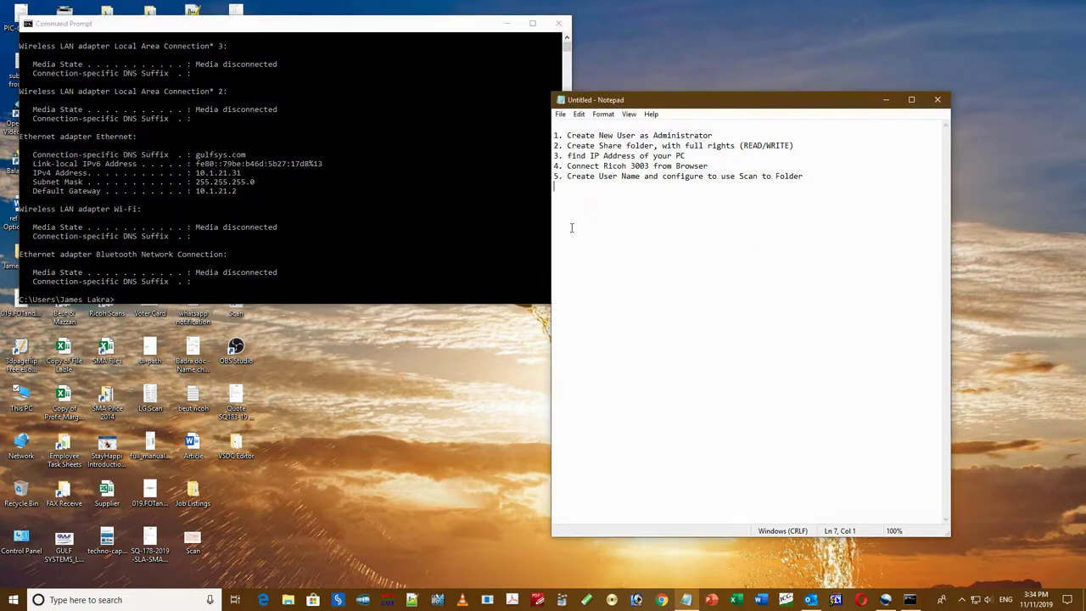
{"action": "type", "text": "ip address: 10.1.21.31"}
{"action": "left_click", "coordinate": [478, 49]}
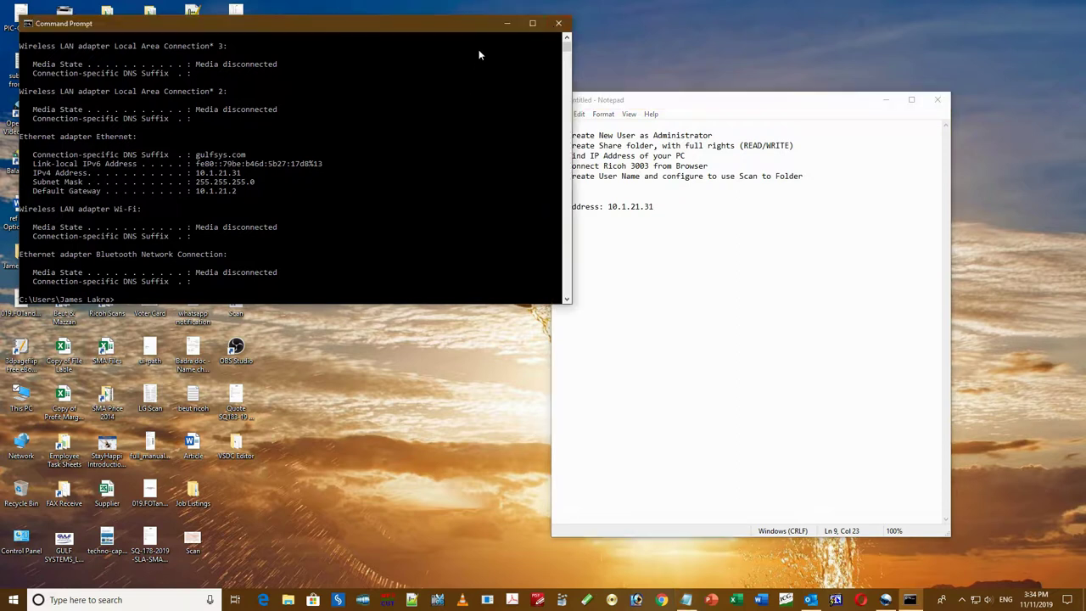
{"action": "left_click", "coordinate": [558, 23]}
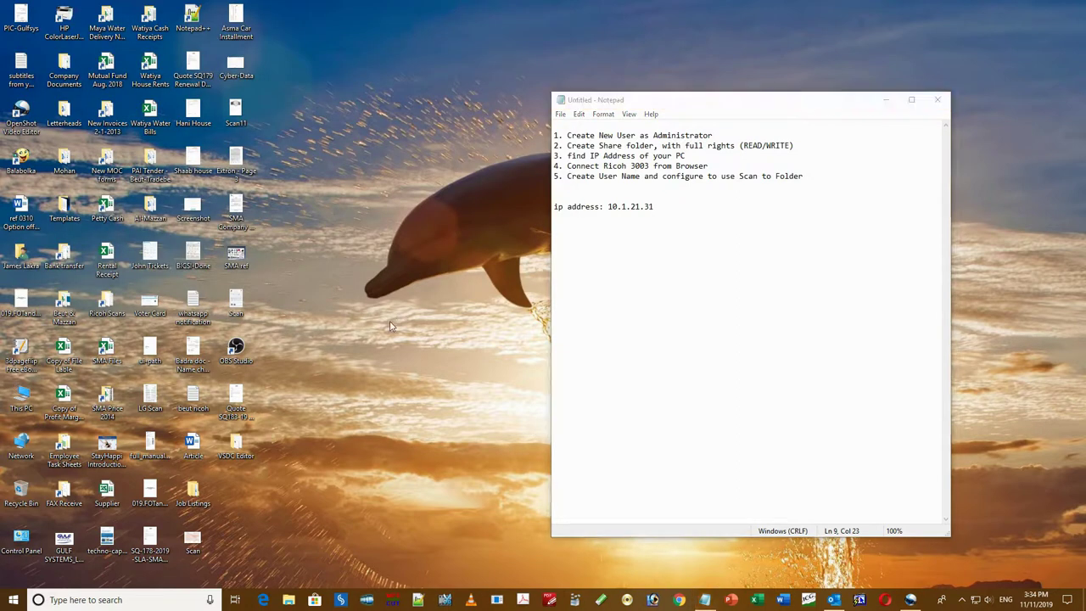
- Load the printer's web page at 10.1.12.35 in the browser
{"action": "left_click", "coordinate": [679, 600]}
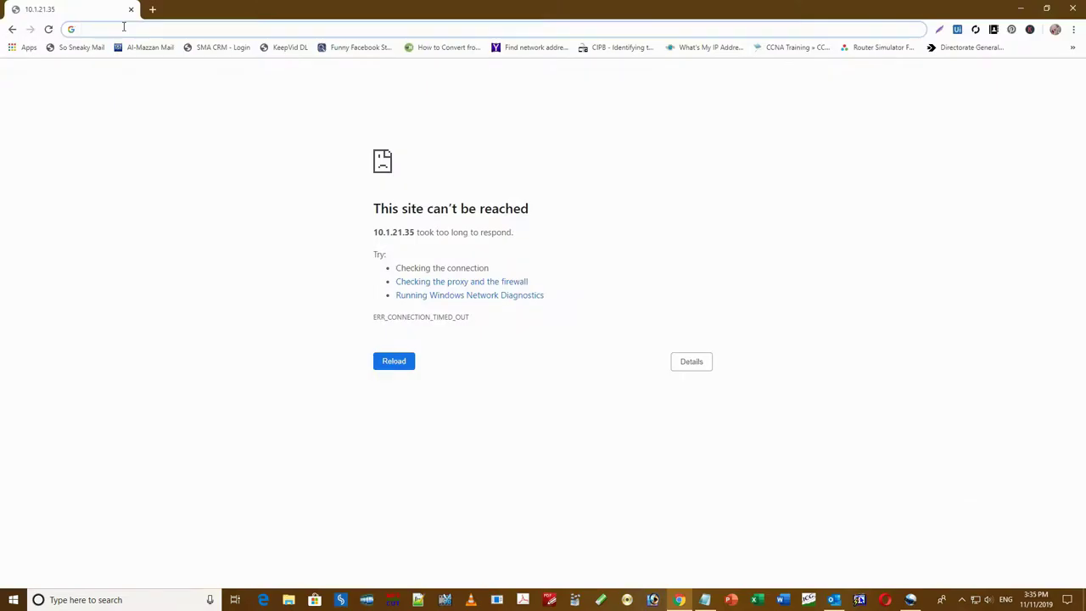
{"action": "type", "text": "10"}
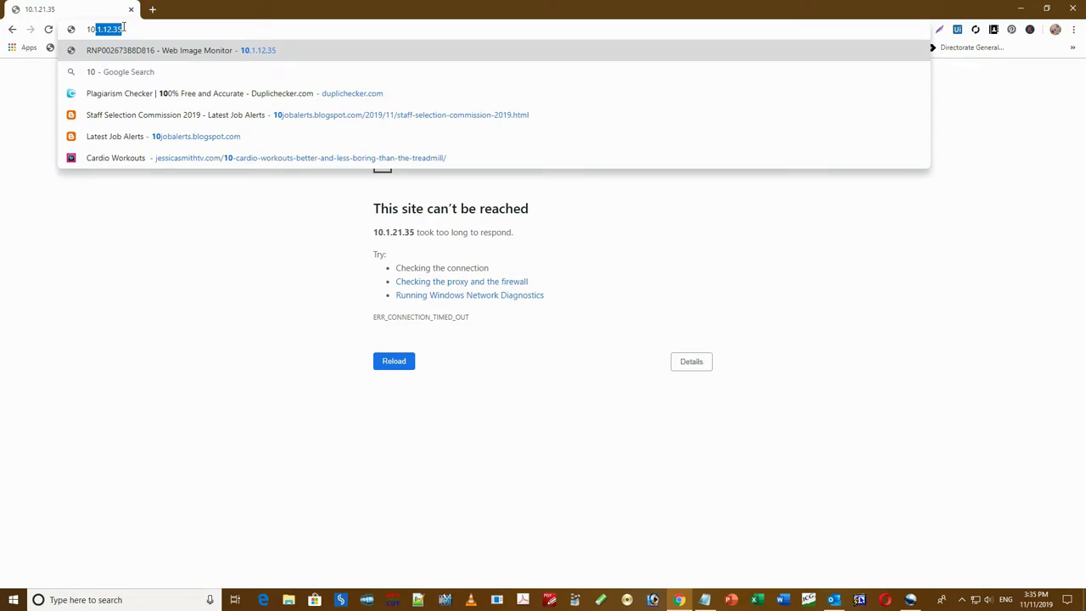
{"action": "key", "text": "Right"}
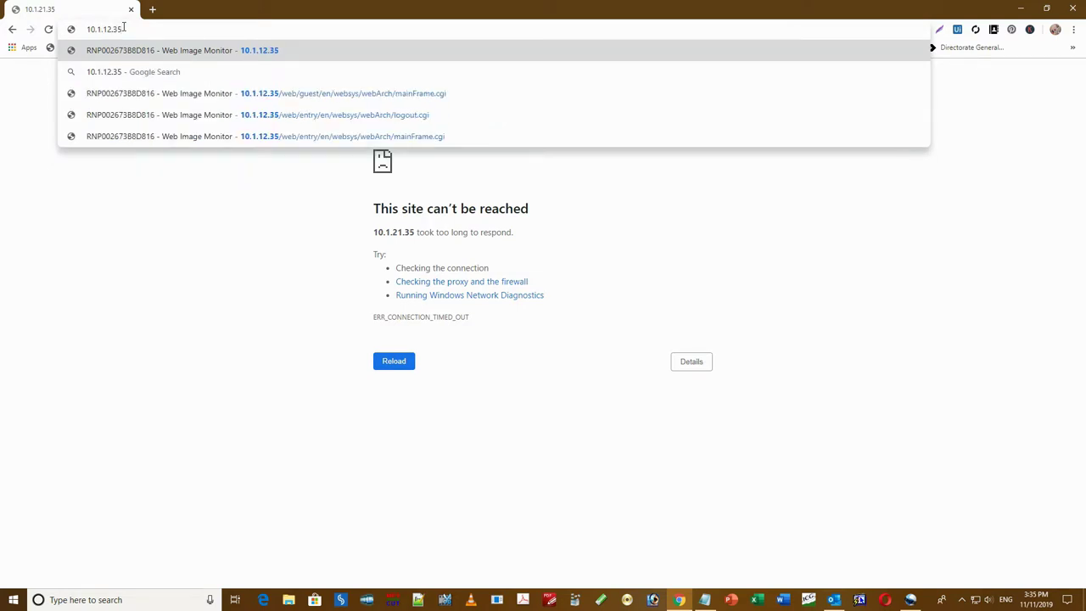
{"action": "key", "text": "Return"}
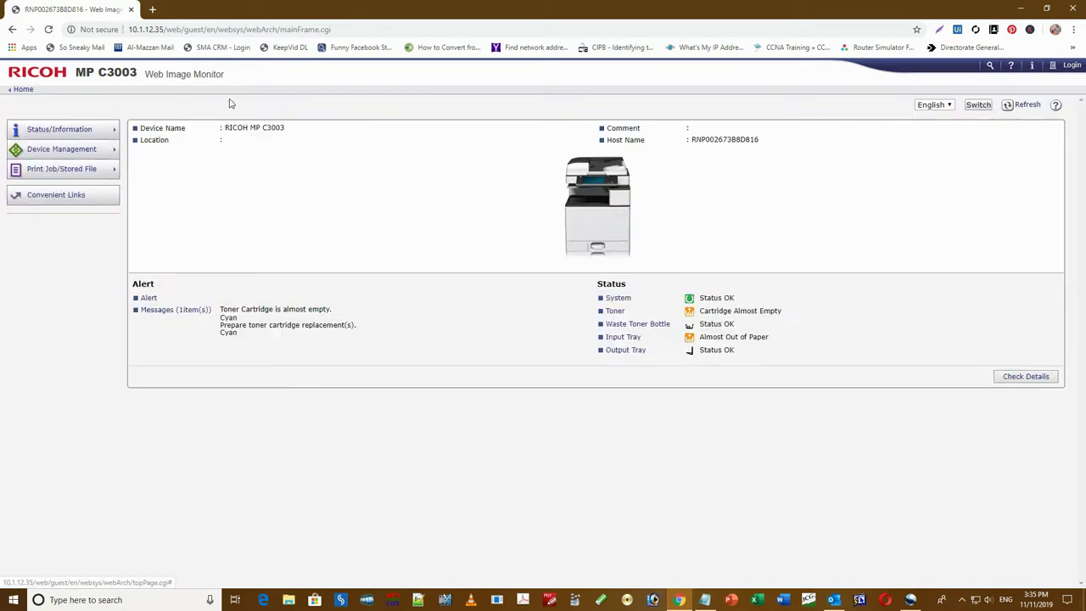
- Log in with the saved administrator credentials and open Device Management > Address Book
{"action": "left_click", "coordinate": [1073, 66]}
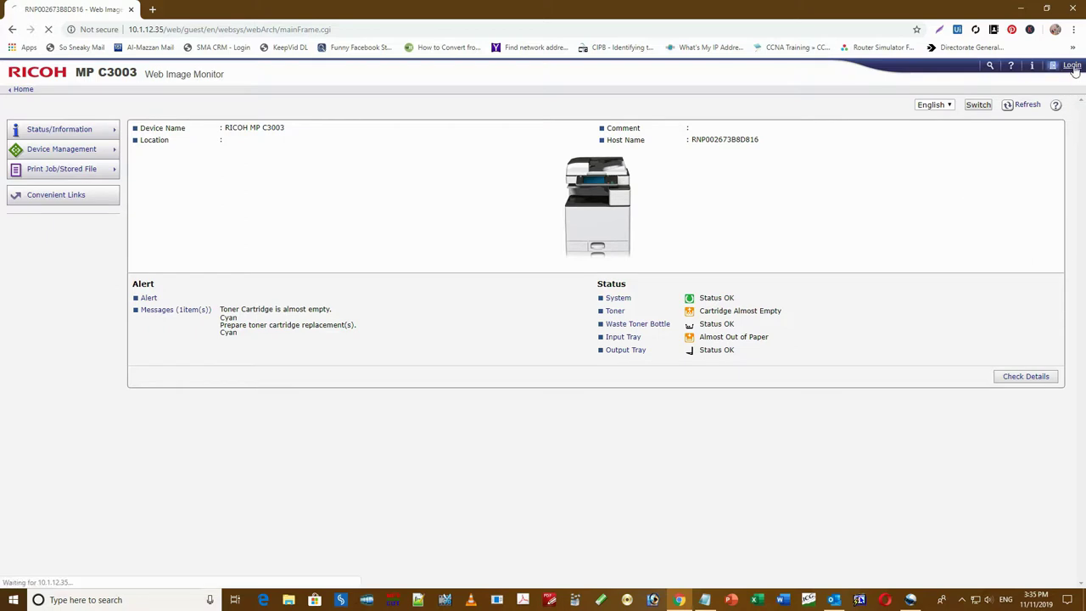
{"action": "left_click", "coordinate": [387, 133]}
{"action": "left_click", "coordinate": [389, 132]}
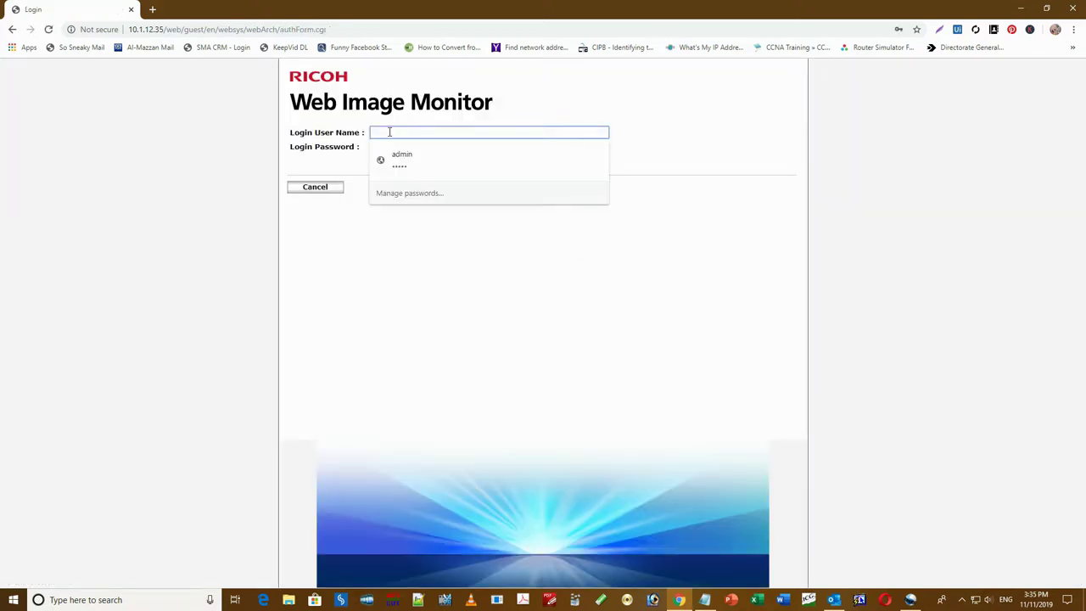
{"action": "left_click", "coordinate": [418, 160]}
{"action": "left_click", "coordinate": [384, 167]}
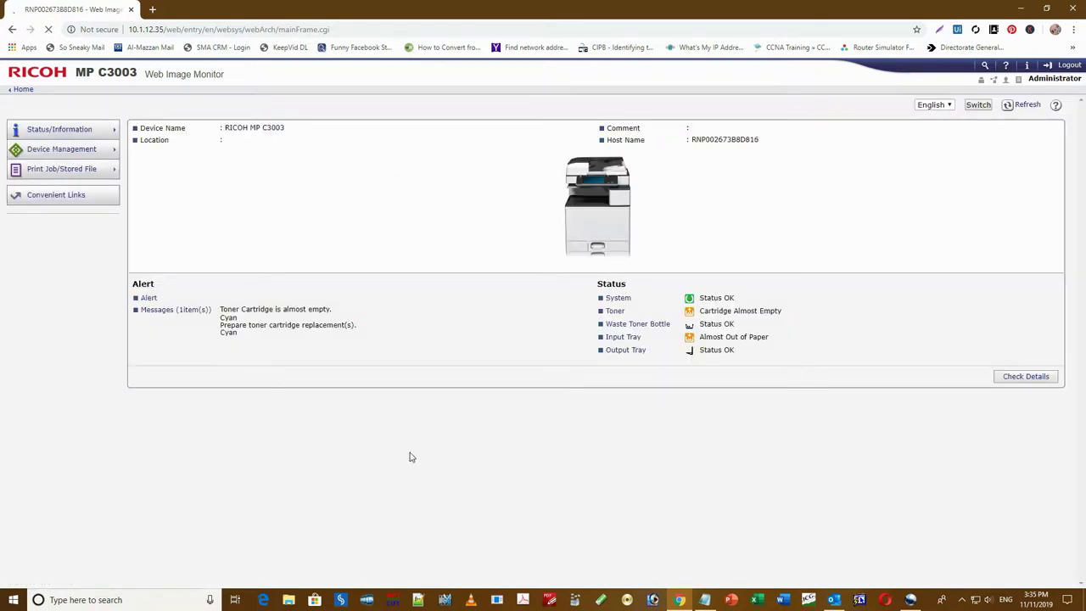
{"action": "mouse_move", "coordinate": [40, 157]}
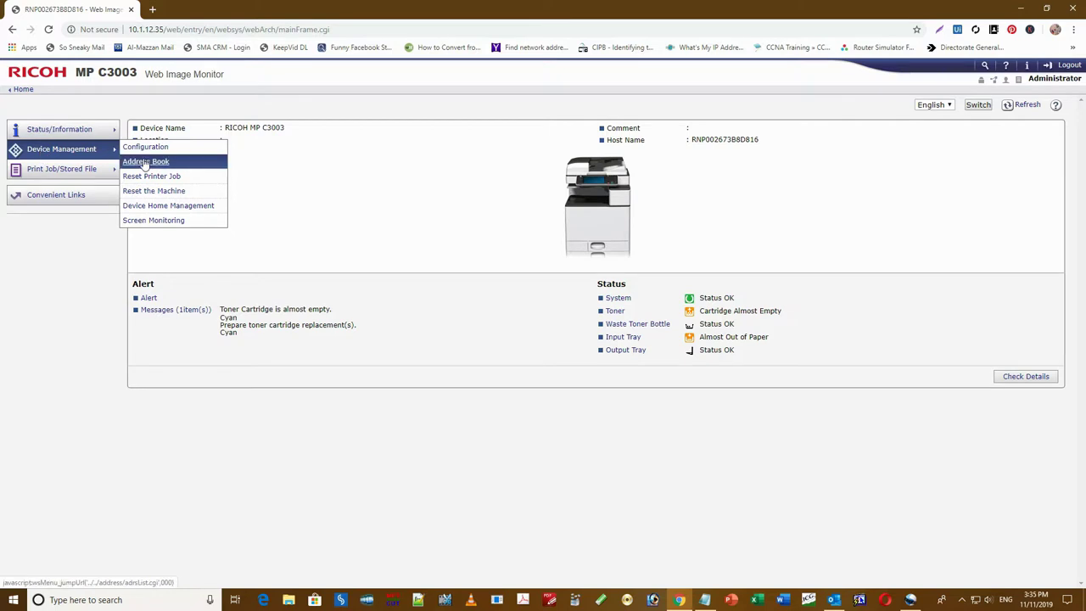
{"action": "left_click", "coordinate": [145, 162]}
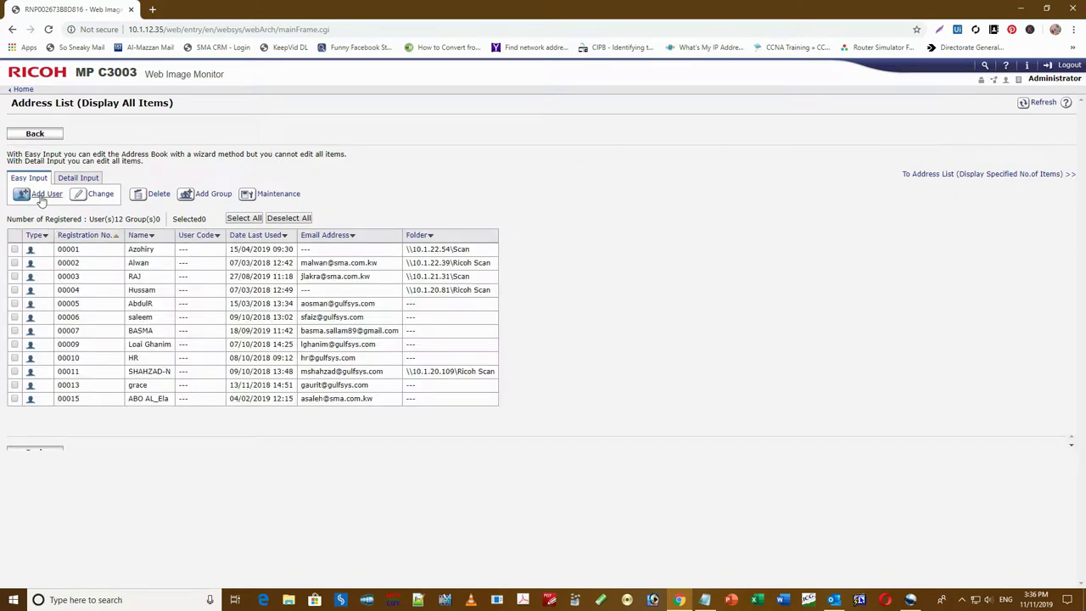
- Add a new address-book user with Name and Key Display set to User1
{"action": "left_click", "coordinate": [84, 180]}
{"action": "left_click", "coordinate": [42, 194]}
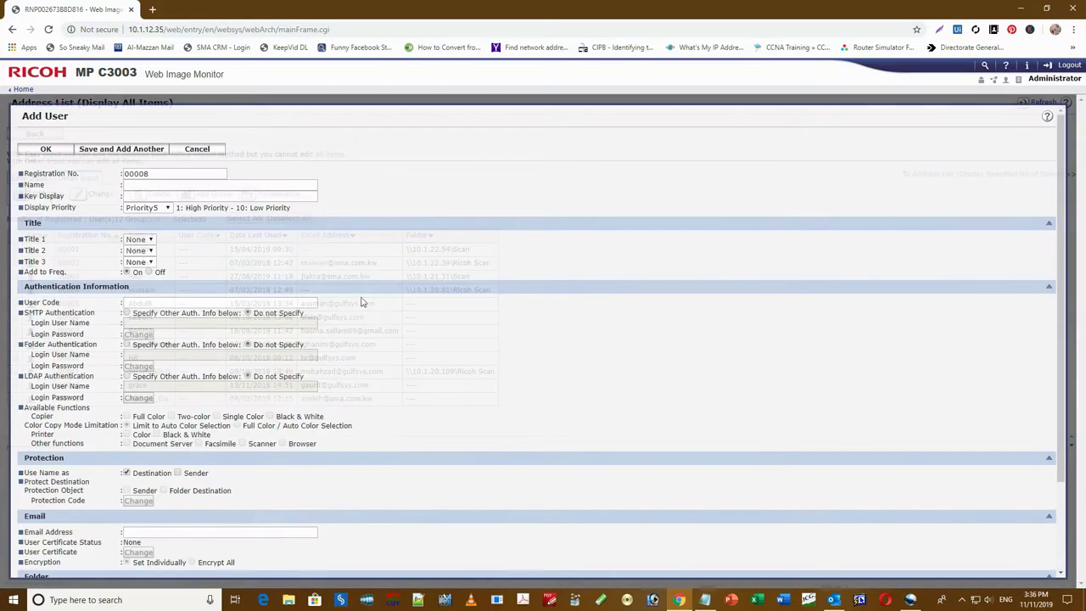
{"action": "left_click", "coordinate": [141, 187]}
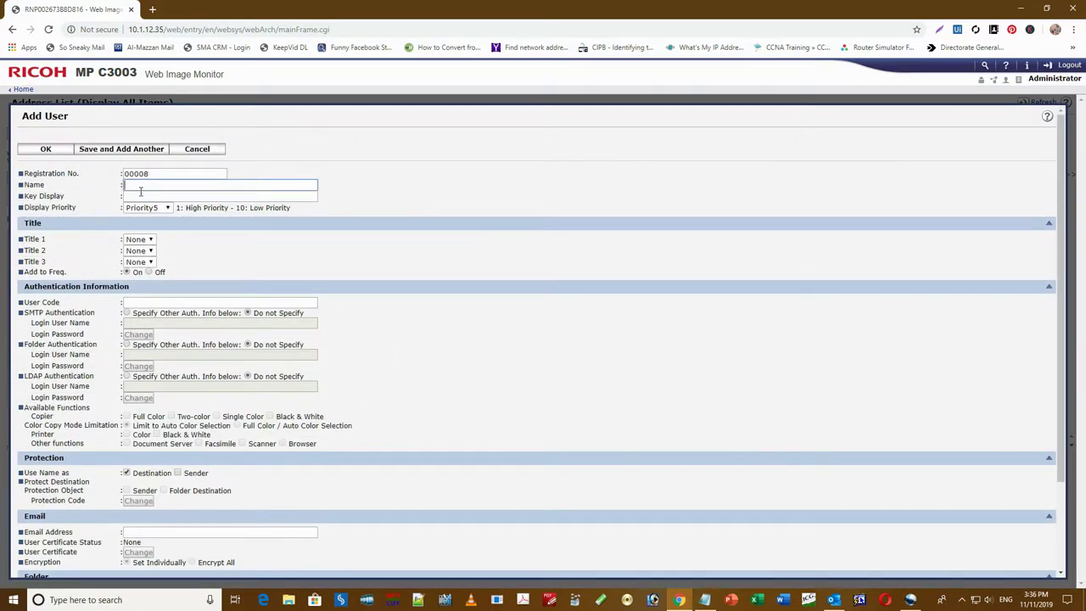
{"action": "type", "text": "User1"}
{"action": "left_click", "coordinate": [160, 198]}
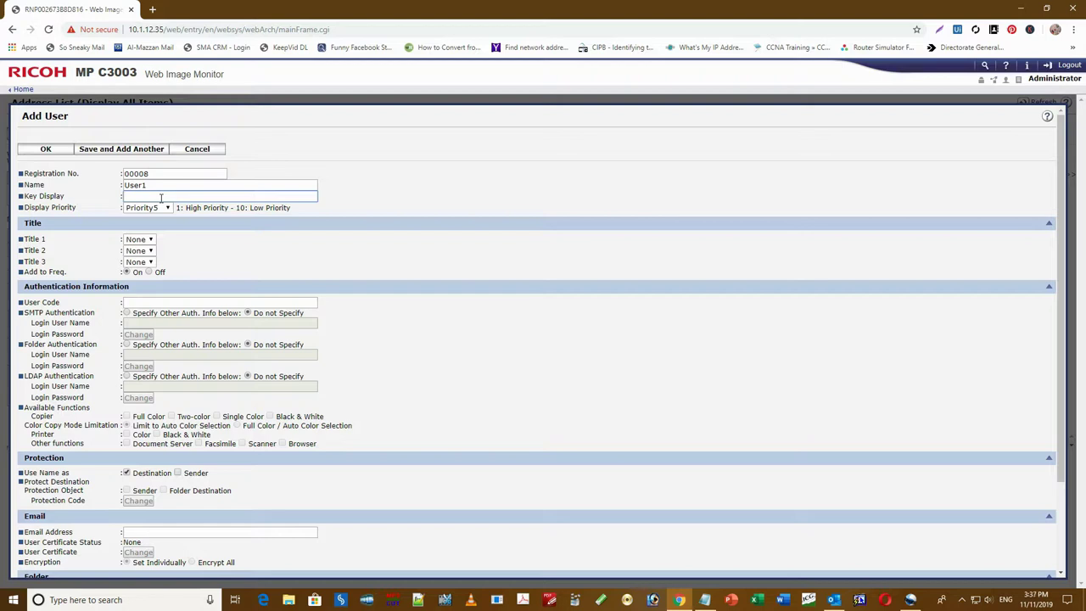
{"action": "type", "text": "User1"}
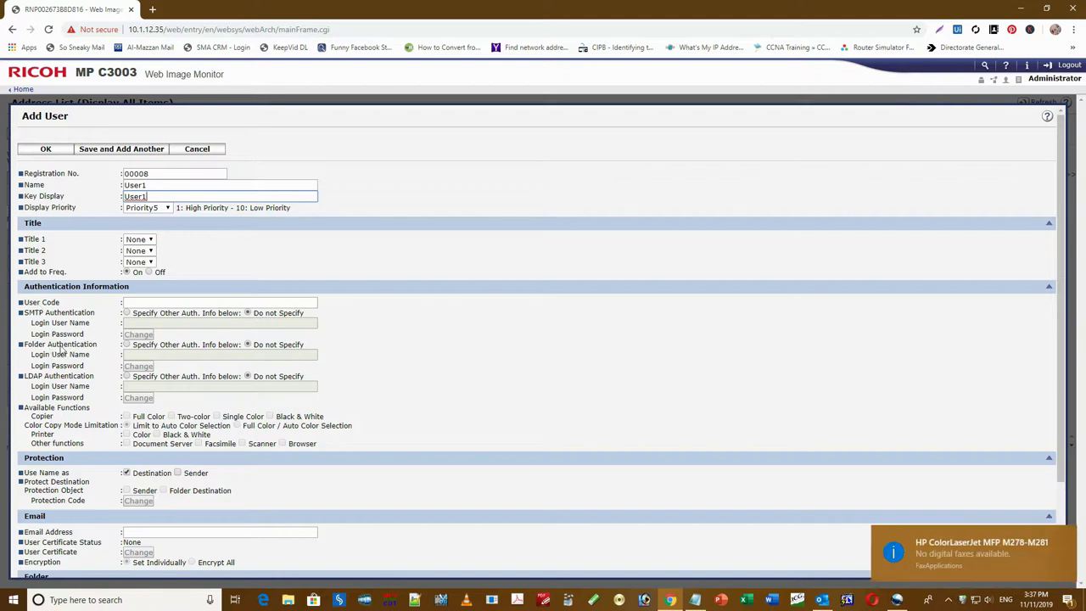
- Set folder authentication to Specify Other Auth. Info with login user1 and open the password change form
{"action": "left_click", "coordinate": [128, 348]}
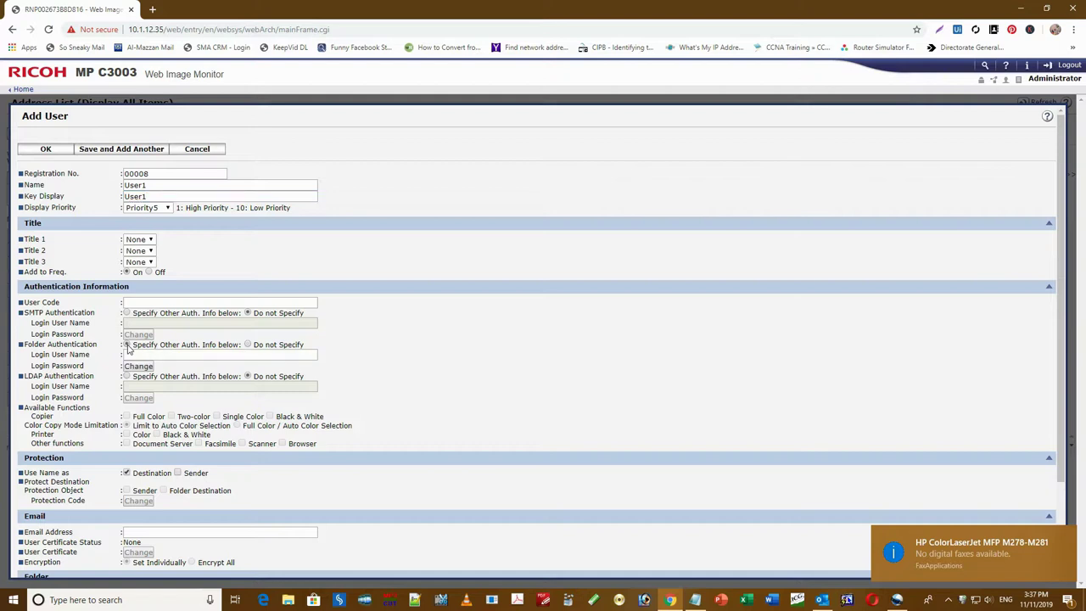
{"action": "left_click", "coordinate": [138, 356]}
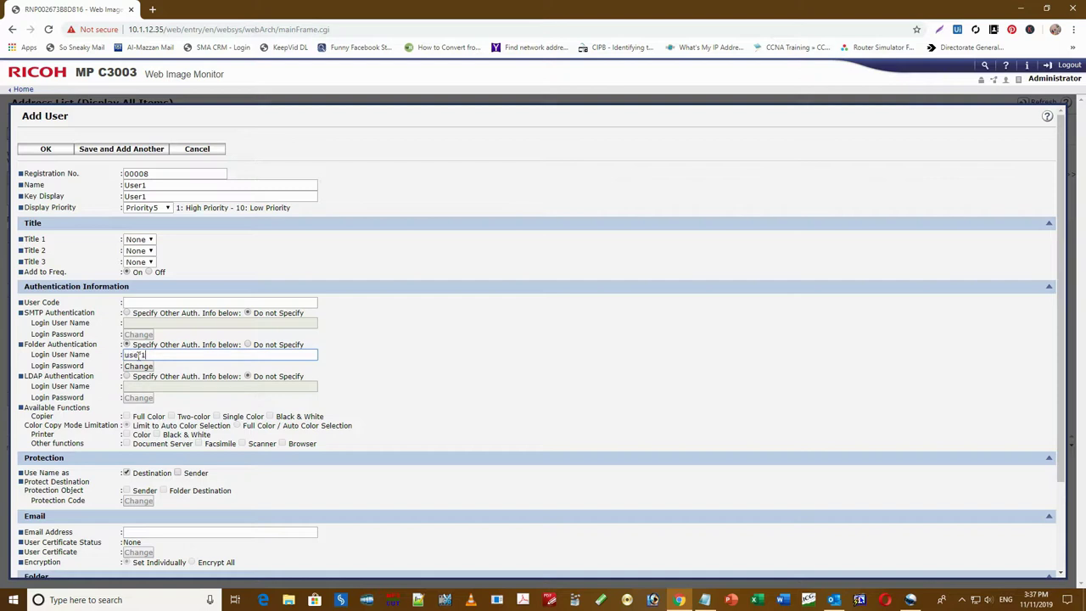
{"action": "left_click", "coordinate": [137, 369]}
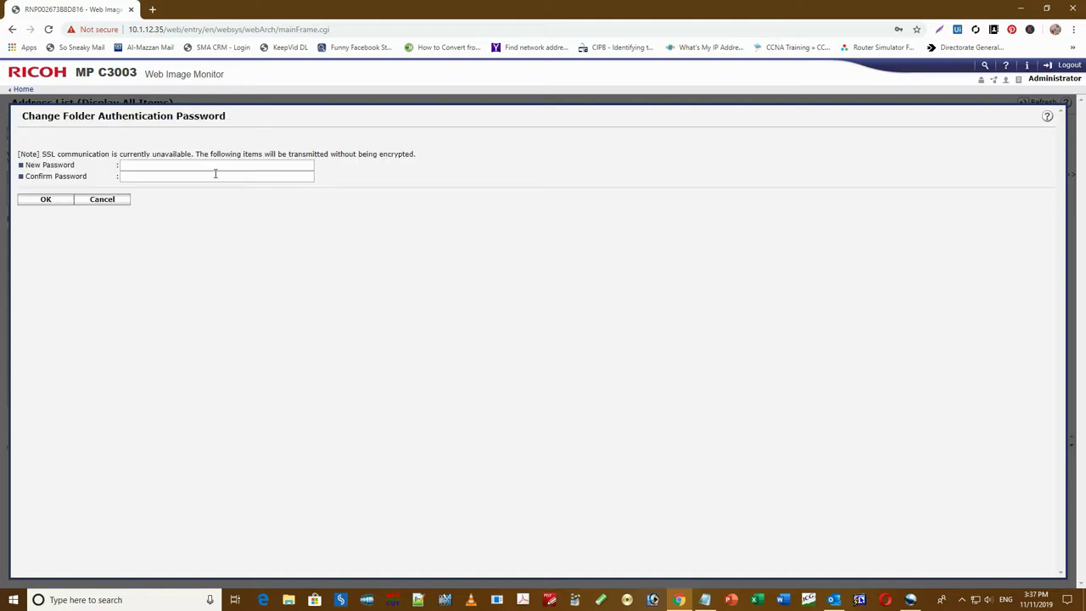
- Enter and confirm User1's folder password, then decline Chrome's password-update prompt
{"action": "left_click", "coordinate": [156, 167]}
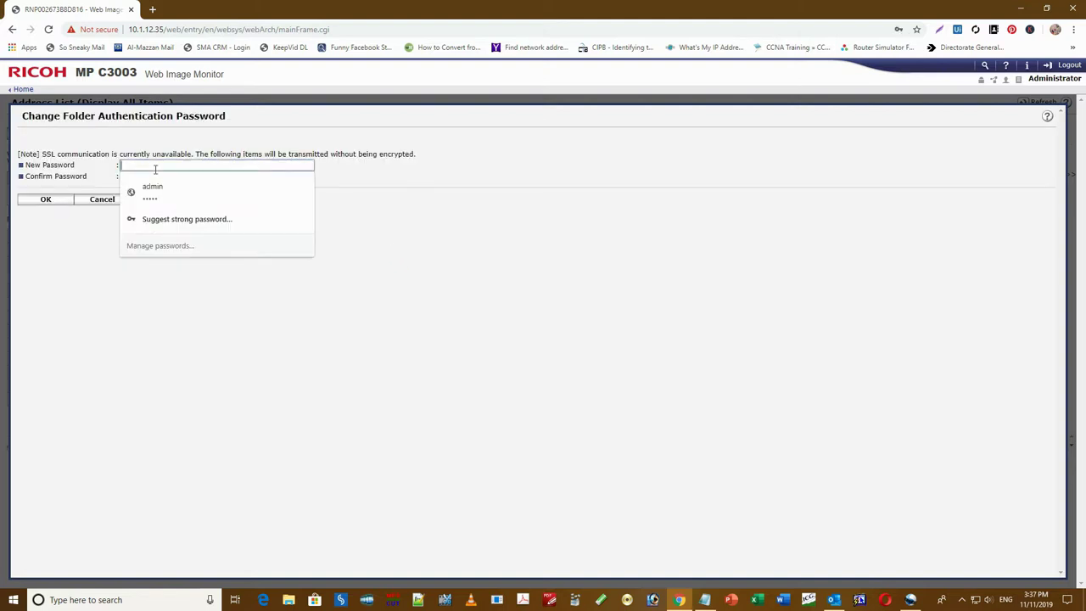
{"action": "type", "text": "•••••••"}
{"action": "left_click", "coordinate": [245, 315]}
{"action": "left_click", "coordinate": [161, 176]}
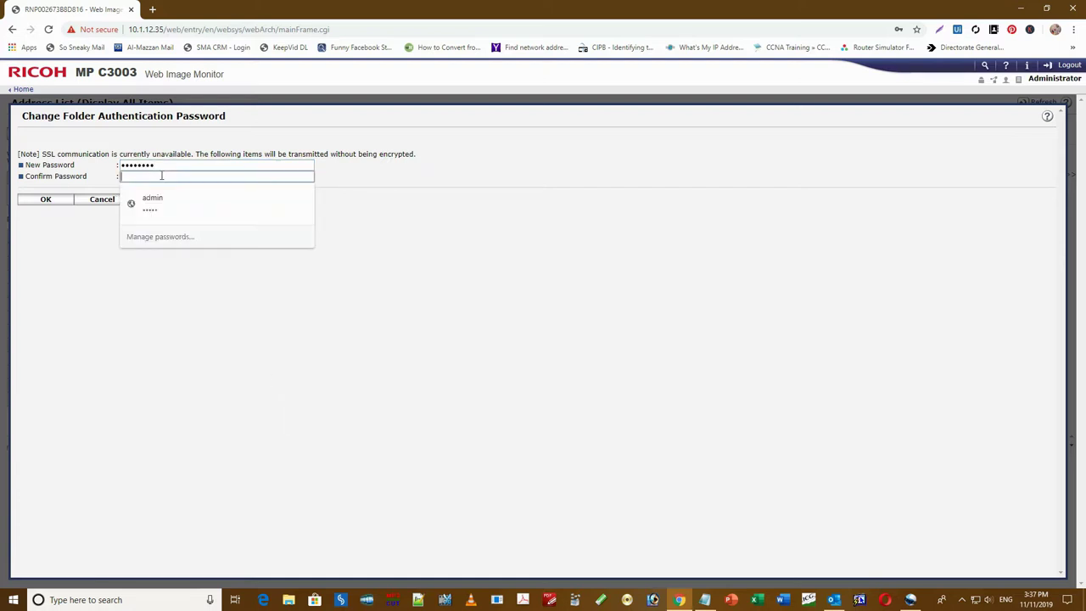
{"action": "type", "text": "••••••••"}
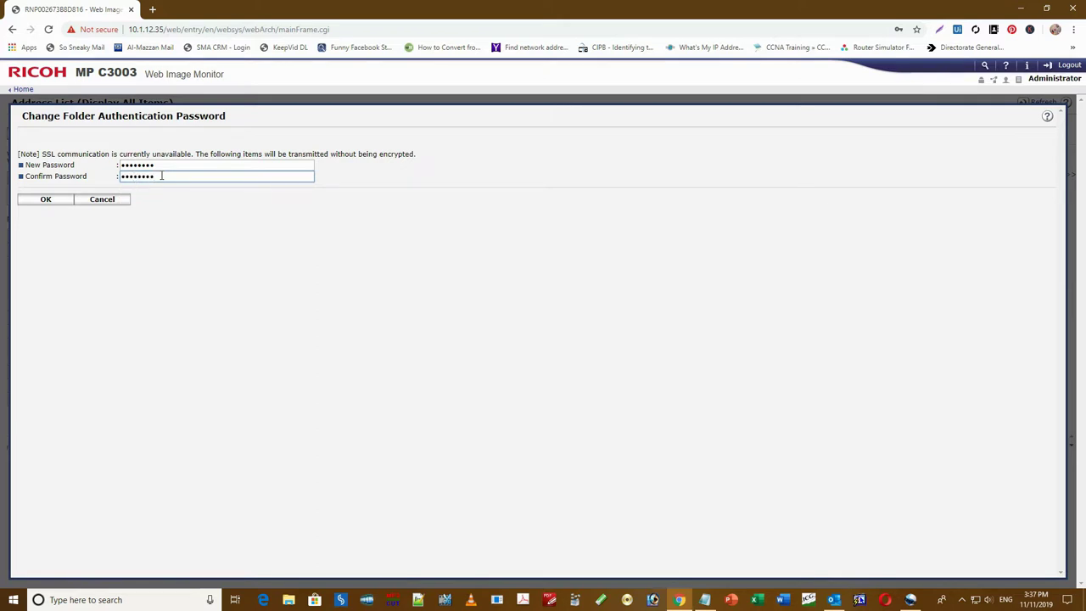
{"action": "left_click", "coordinate": [48, 202]}
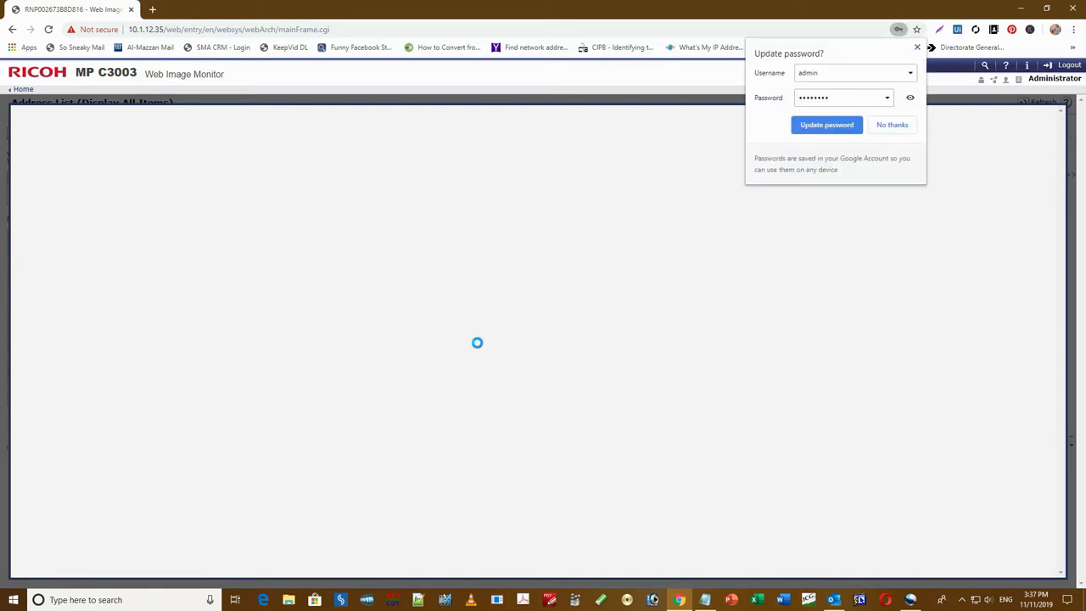
{"action": "left_click", "coordinate": [907, 125]}
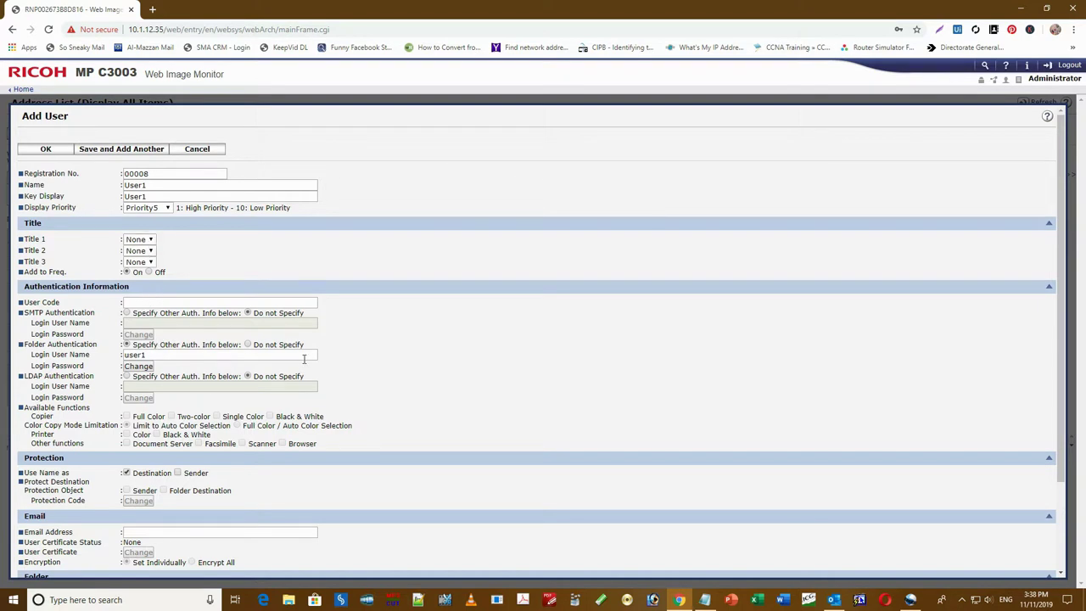
- Begin the Folder path with \\ and copy the PC's IP 10.1.21.31 from the Notepad notes
{"action": "scroll", "coordinate": [301, 370], "scroll_direction": "down", "scroll_amount": 2}
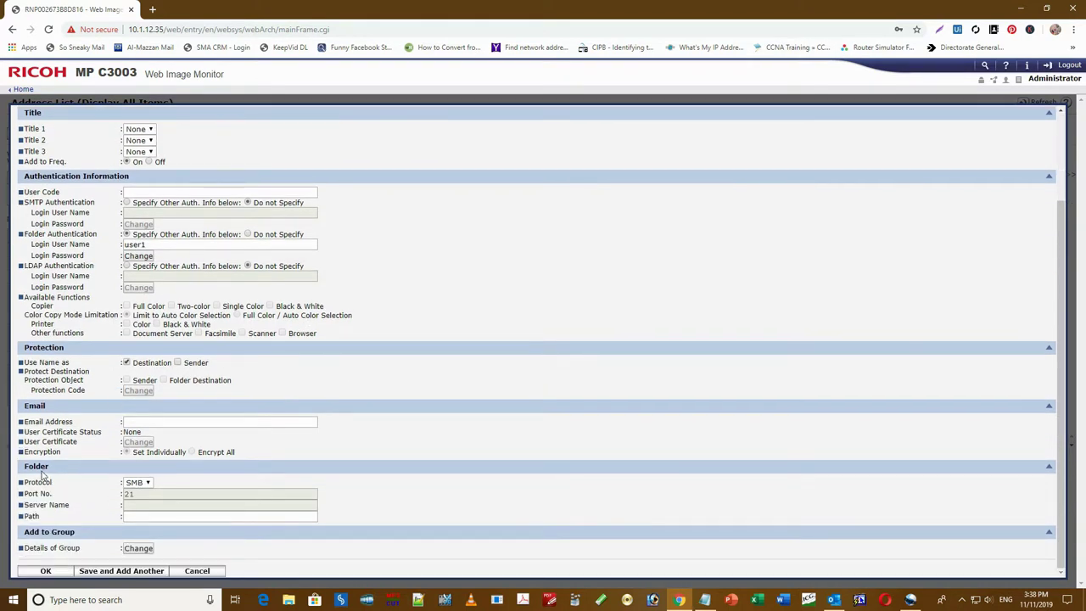
{"action": "left_click", "coordinate": [139, 517]}
{"action": "type", "text": "\\\\"}
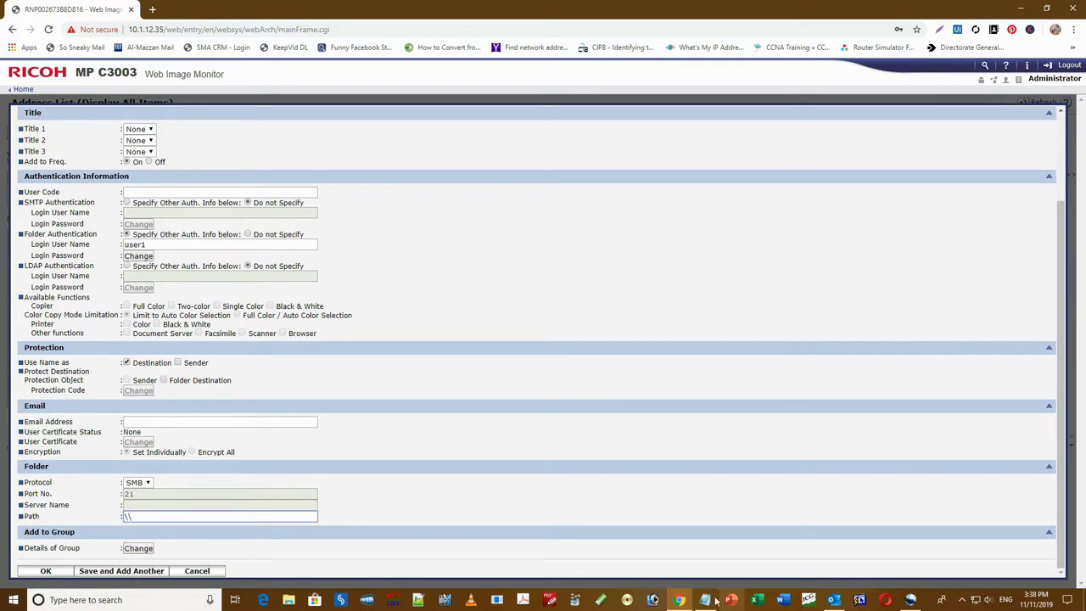
{"action": "left_click", "coordinate": [704, 600]}
{"action": "left_click_drag", "start_coordinate": [655, 207], "coordinate": [606, 207]}
{"action": "right_click", "coordinate": [612, 206]}
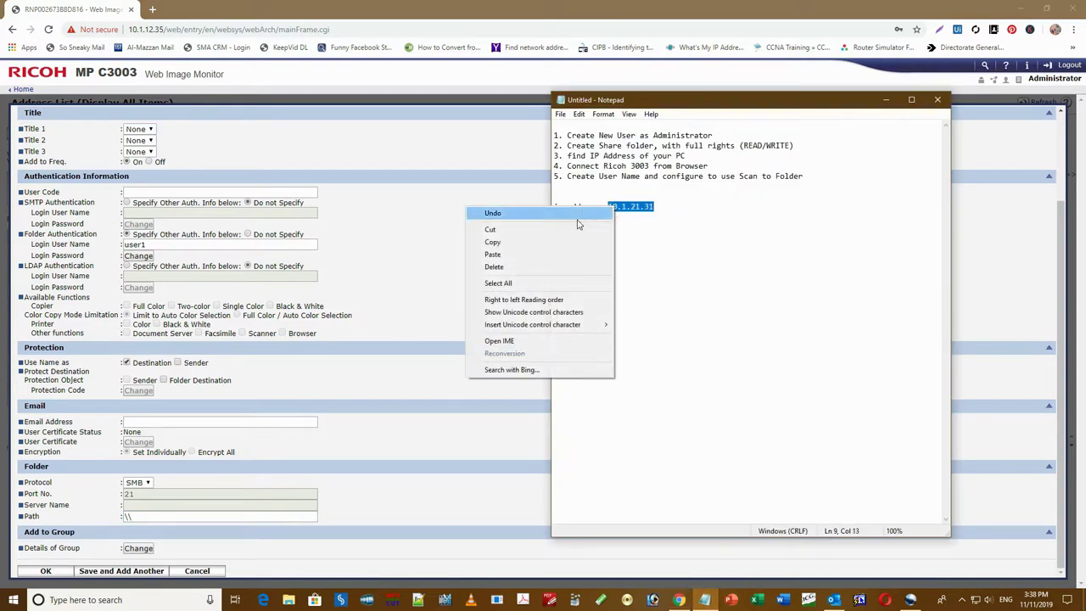
{"action": "left_click", "coordinate": [543, 242]}
- Complete the SMB path as \\10.1.21.31\scan2 and save the User1 entry
{"action": "left_click", "coordinate": [125, 516]}
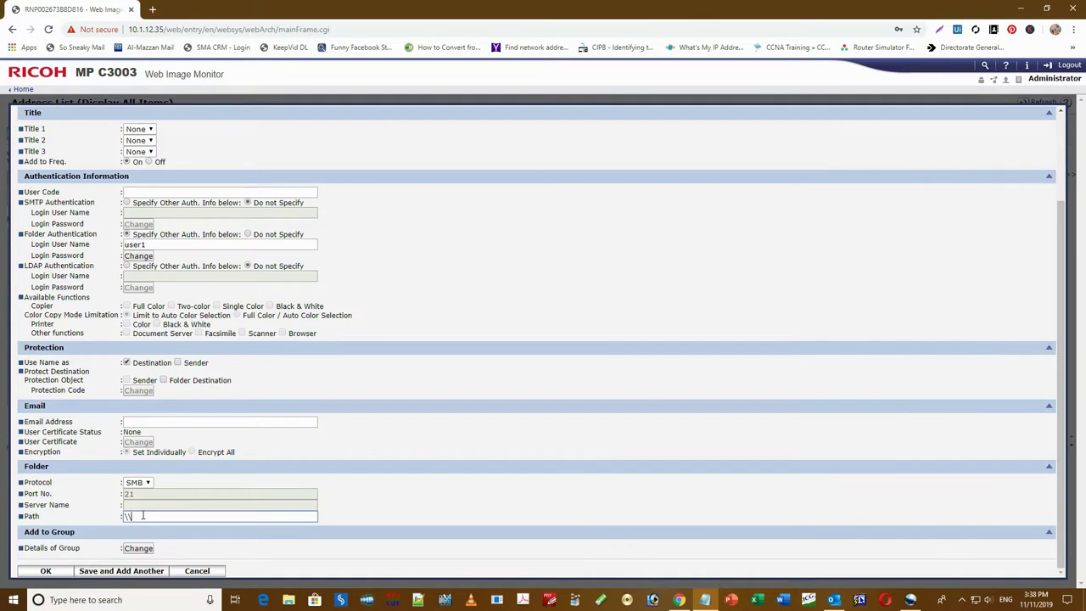
{"action": "key", "text": "ctrl+v"}
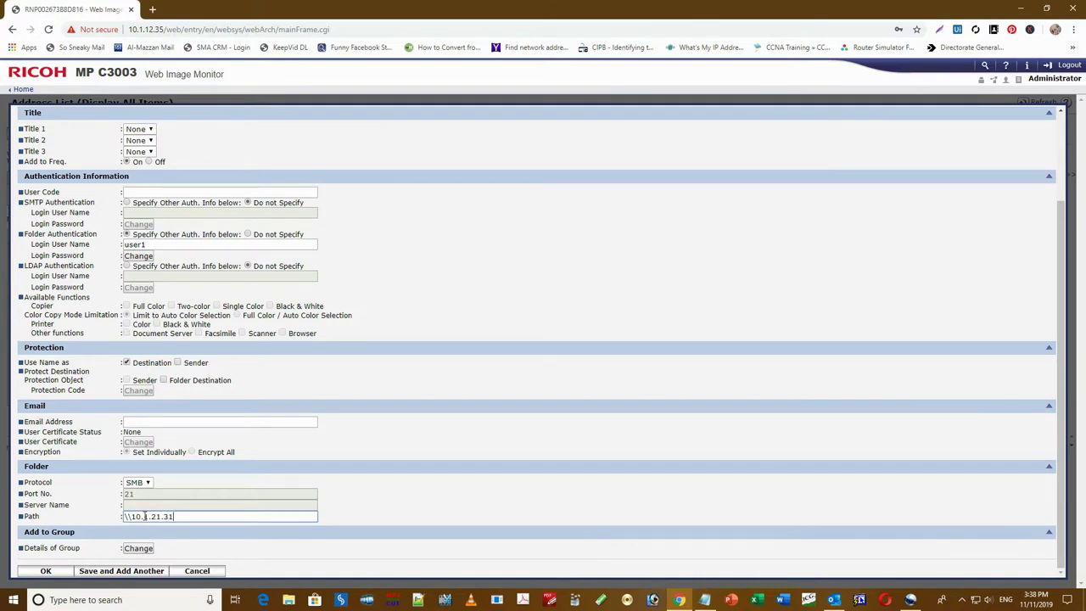
{"action": "type", "text": "\\scan2"}
{"action": "left_click", "coordinate": [48, 572]}
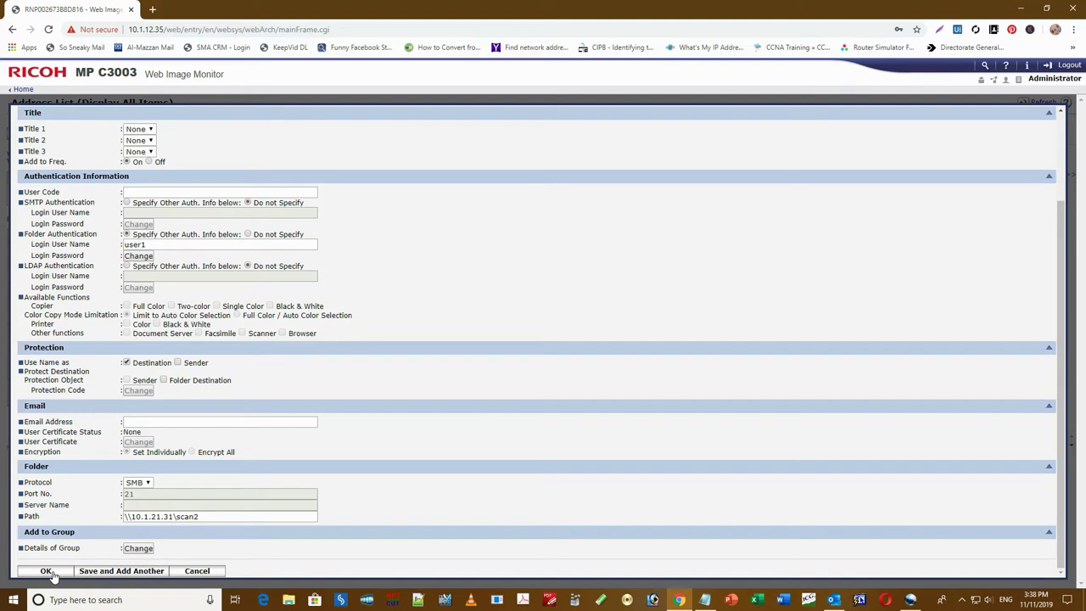
{"action": "left_click", "coordinate": [46, 571]}
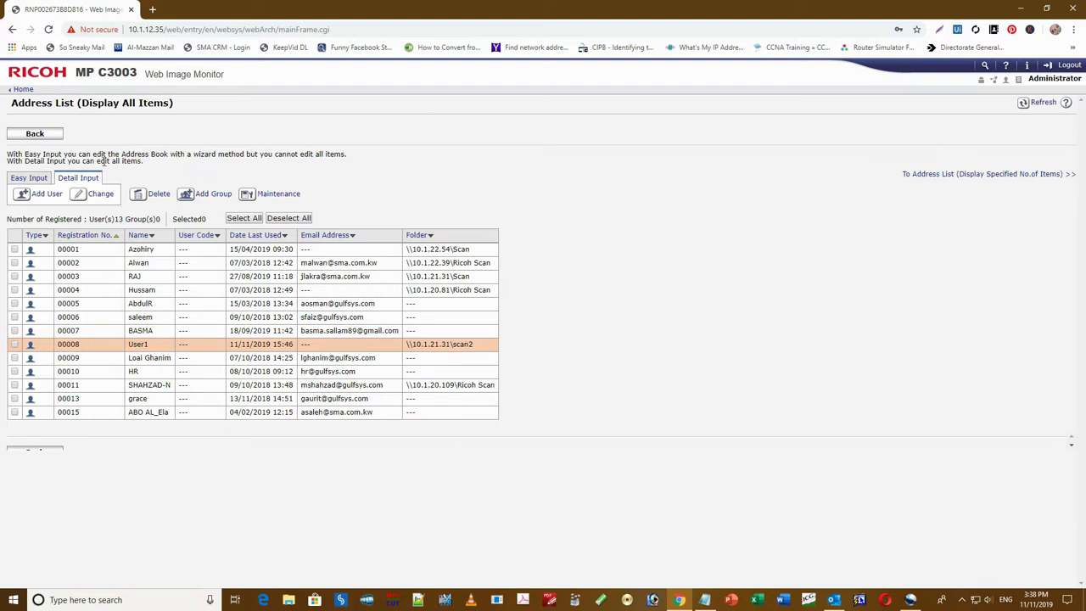
- Log out of the Web Image Monitor administrator session and close the Chrome window
{"action": "left_click", "coordinate": [1057, 65]}
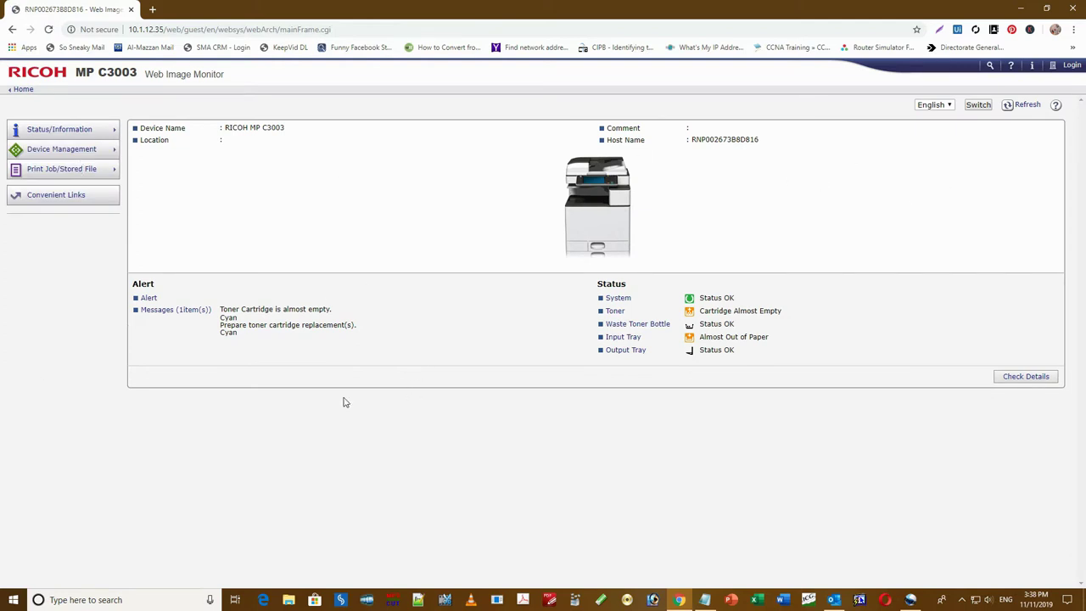
{"action": "mouse_move", "coordinate": [61, 158]}
{"action": "left_click", "coordinate": [1081, 8]}
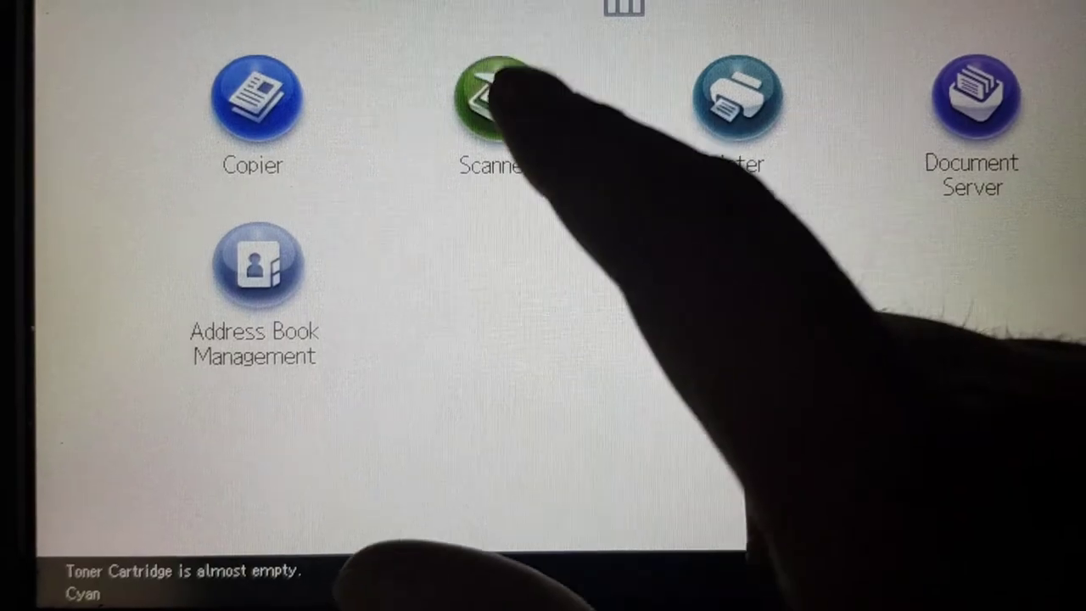
- Scan a document to the User1 folder and confirm the job shows Completed in Scanned Files Status
{"action": "left_click", "coordinate": [470, 102]}
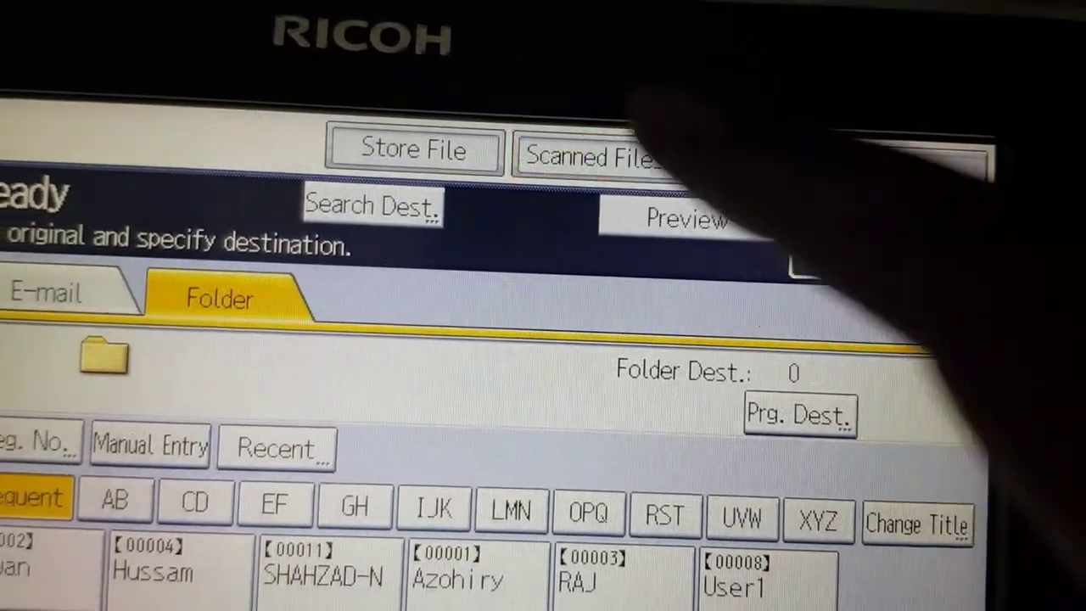
{"action": "left_click", "coordinate": [558, 162]}
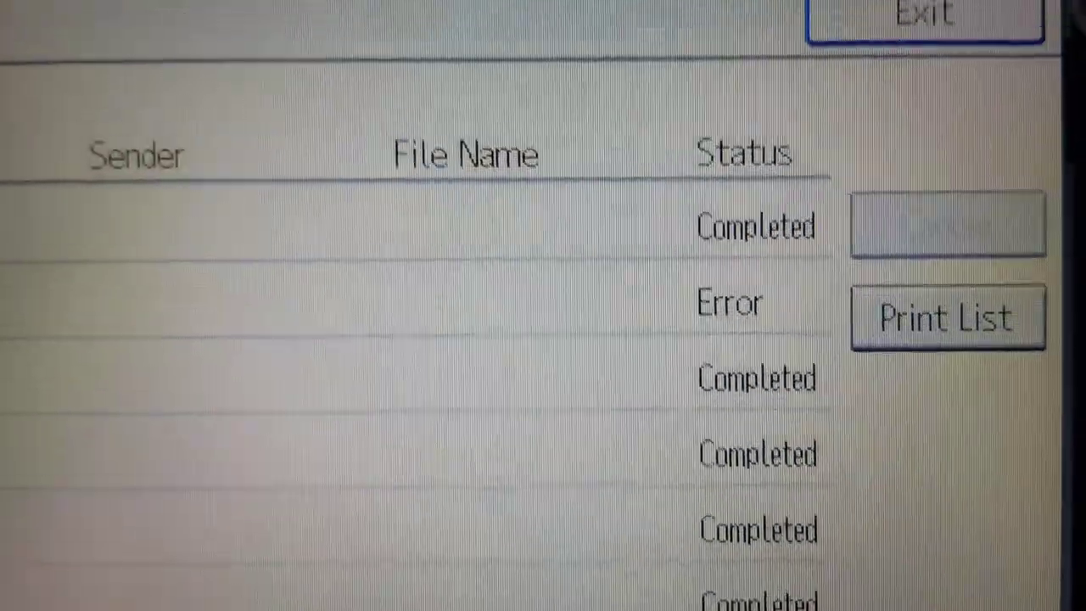
{"action": "left_click", "coordinate": [925, 17]}
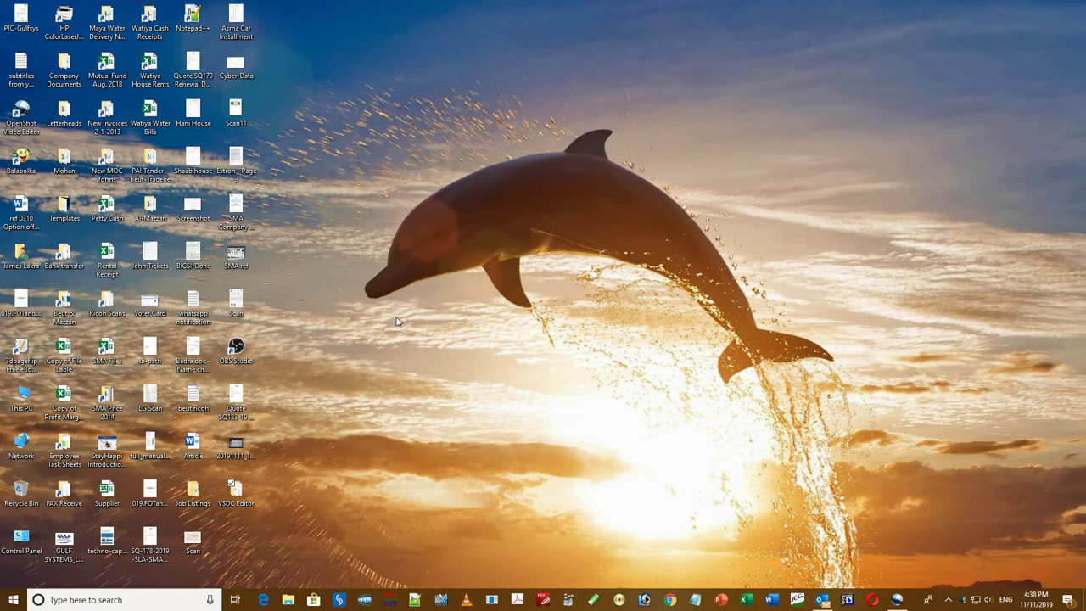
{"action": "double_click", "coordinate": [21, 397]}
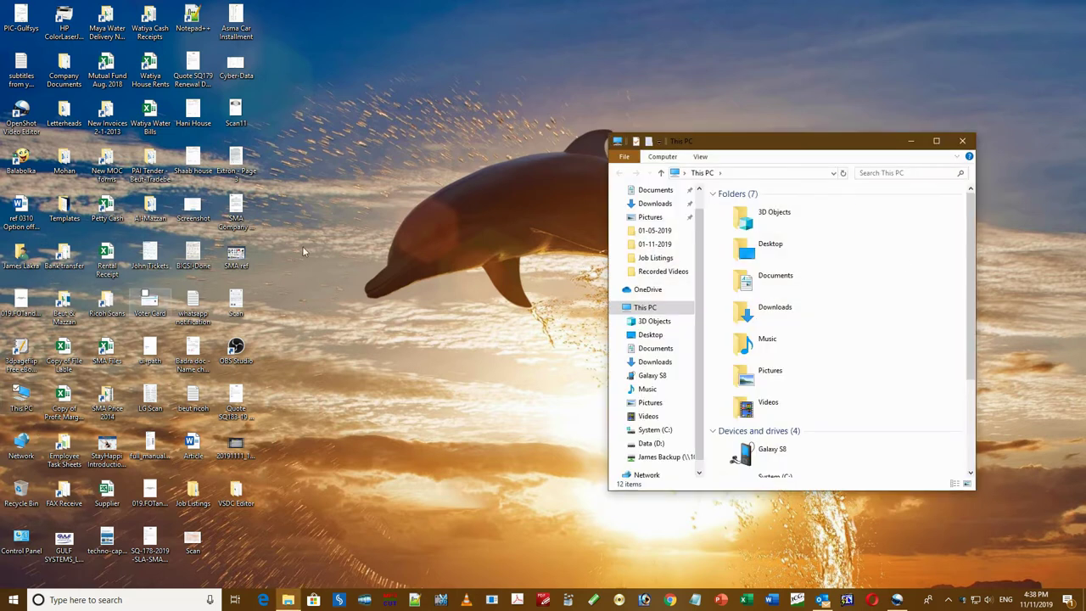
{"action": "left_click", "coordinate": [936, 142]}
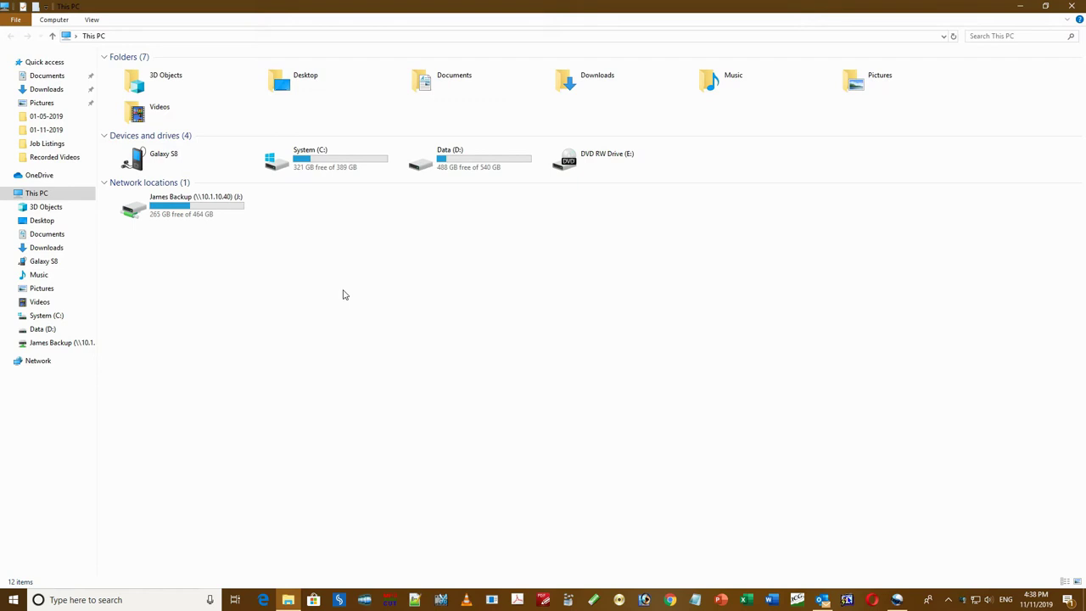
{"action": "double_click", "coordinate": [263, 161]}
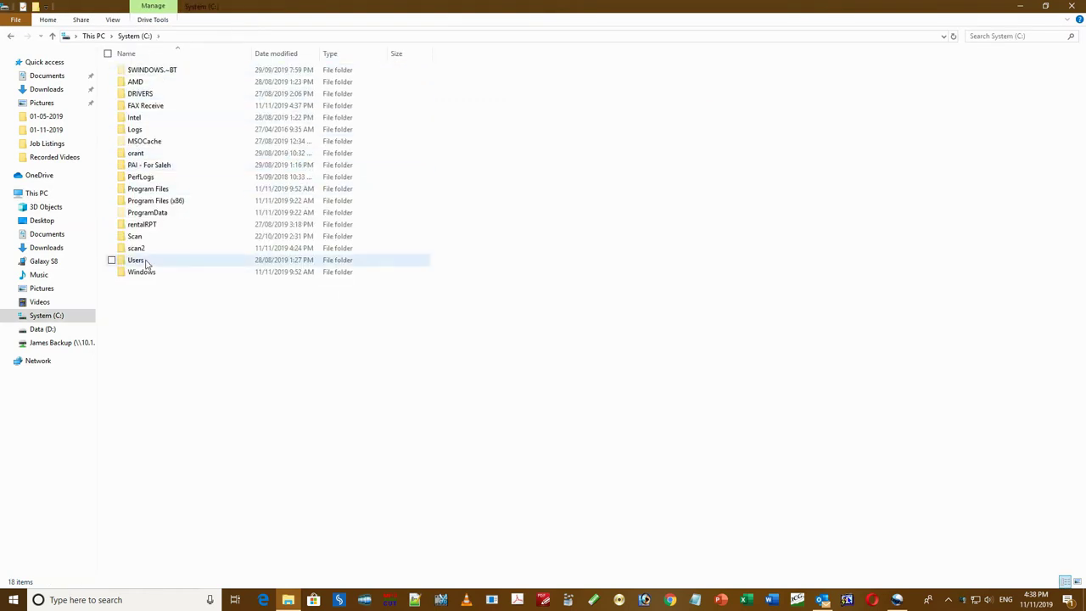
{"action": "double_click", "coordinate": [138, 248]}
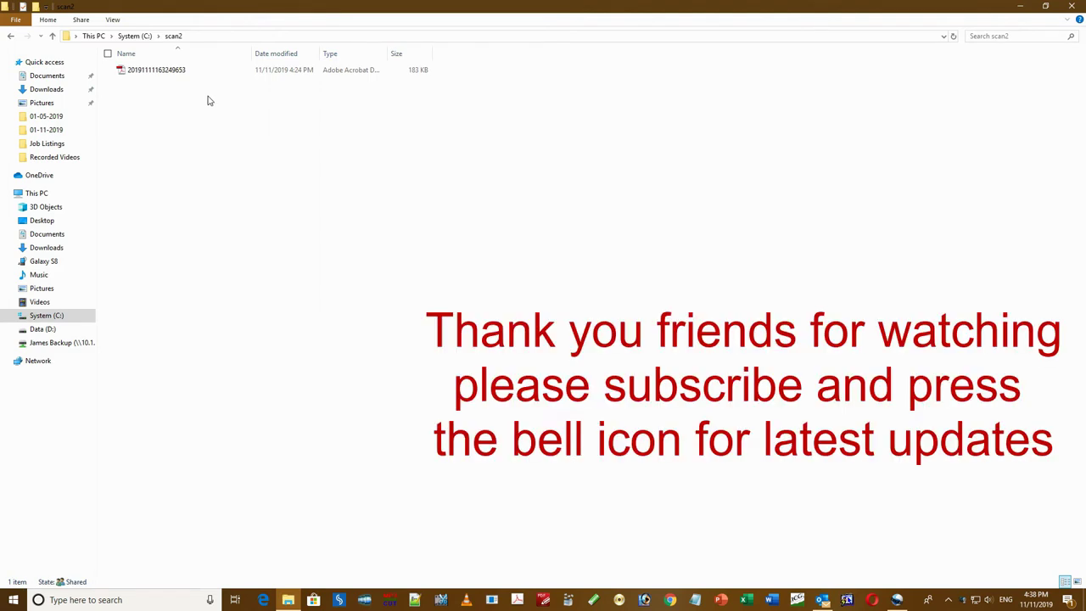
{"action": "left_click", "coordinate": [174, 71]}
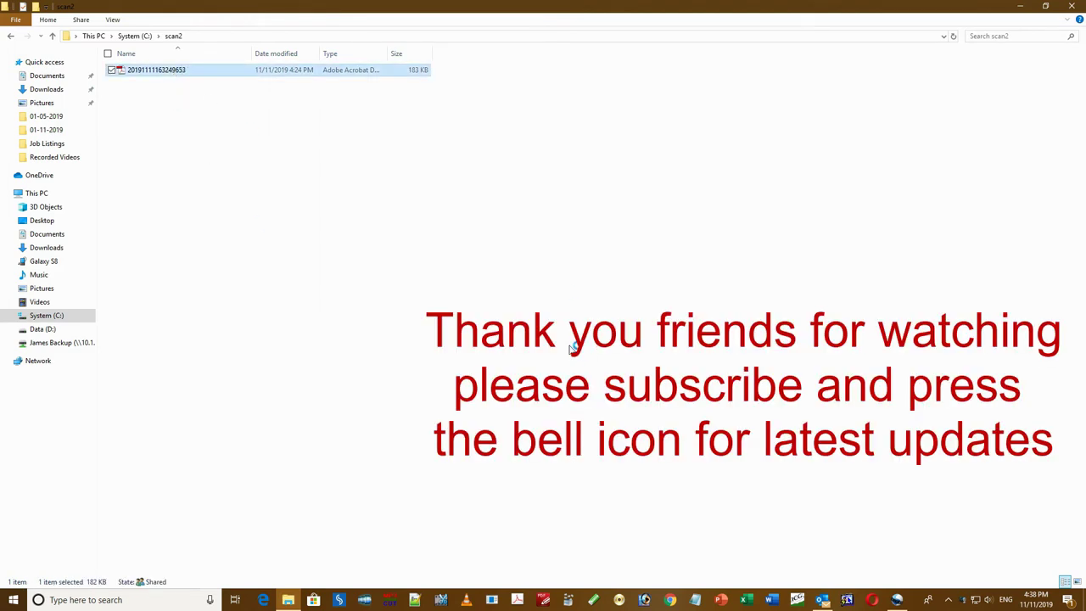
{"action": "key", "text": "Return"}
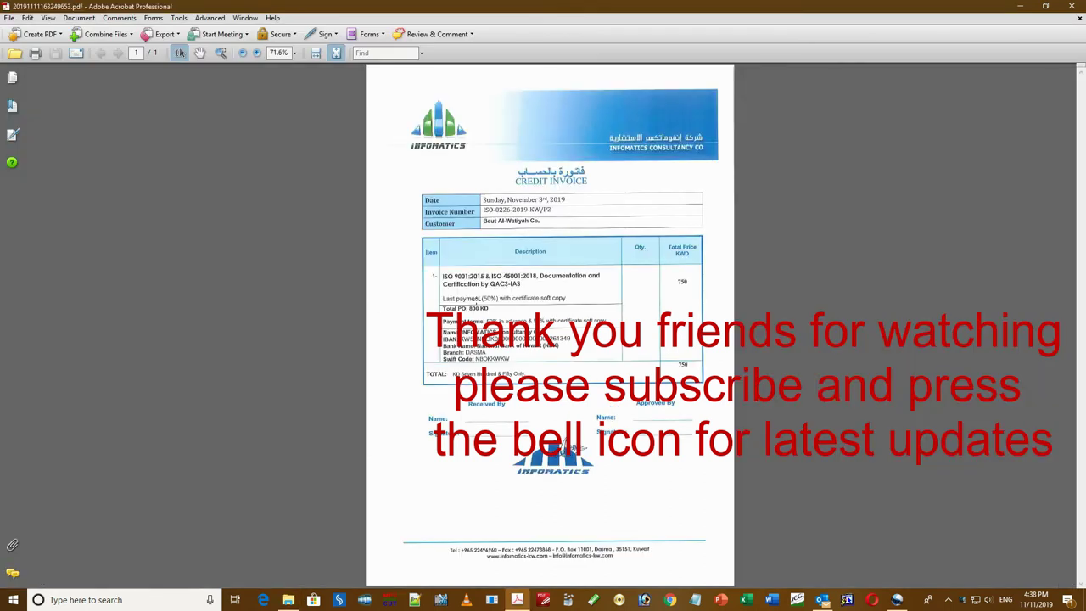